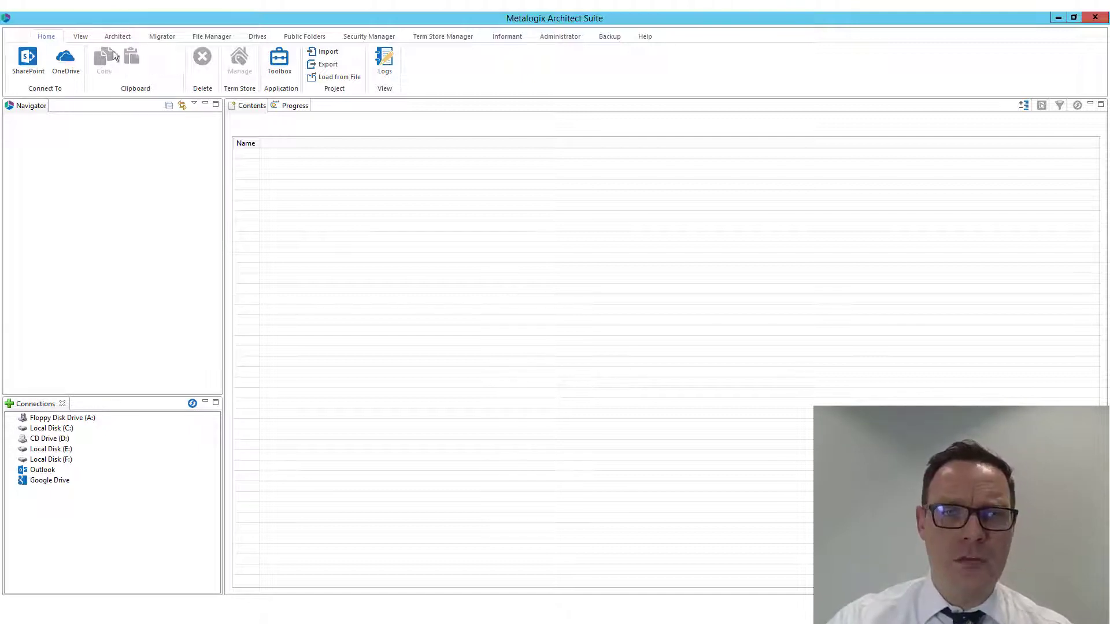
Start a SharePoint connection named Office 365 Tenant with the type Office 365 Tenant (Tenant Administration required)
{"action": "left_click", "coordinate": [28, 59]}
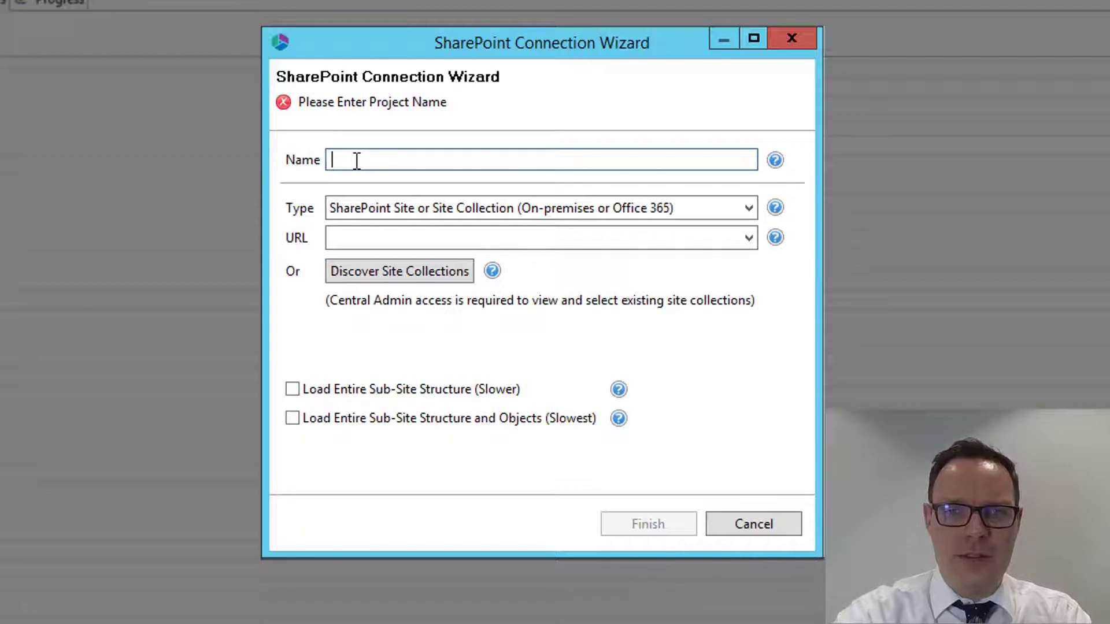
{"action": "type", "text": "Office 365 "}
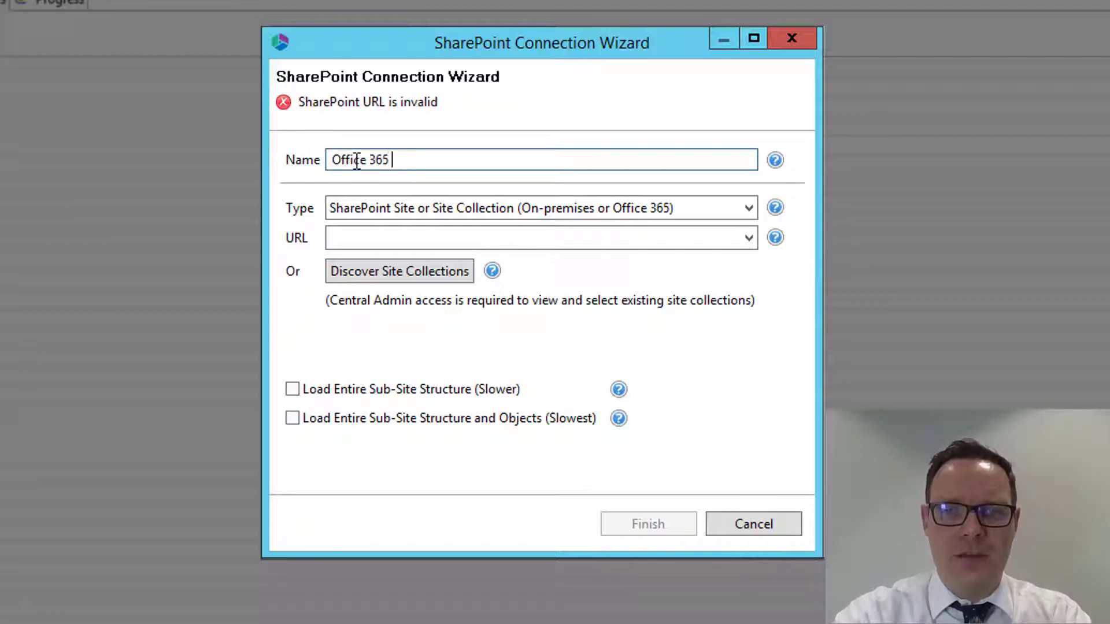
{"action": "type", "text": "Tenant"}
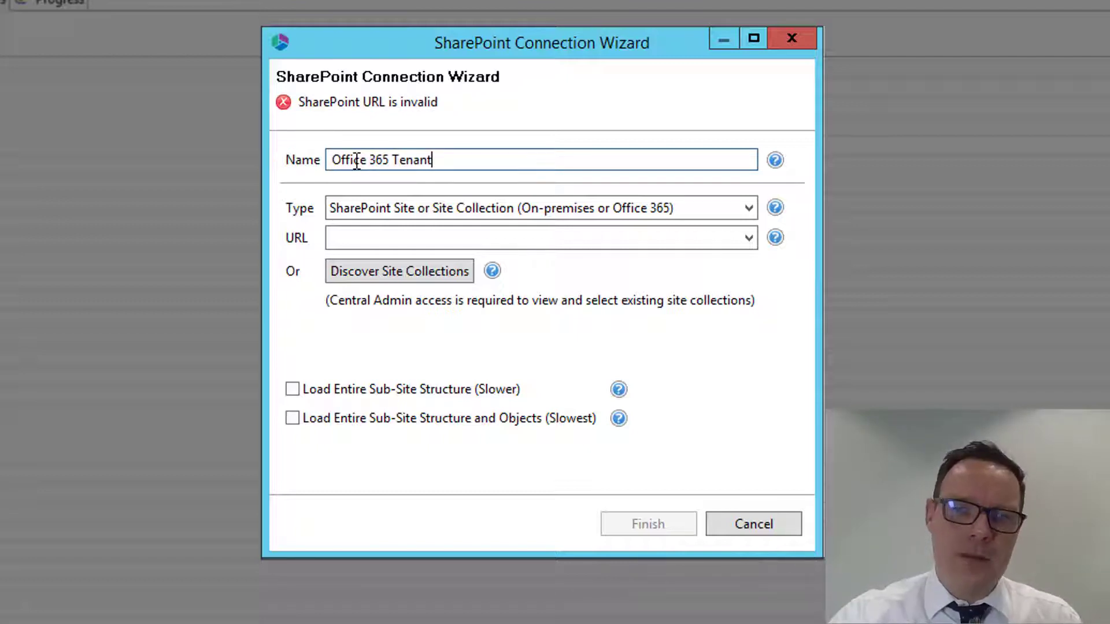
{"action": "left_click", "coordinate": [728, 209]}
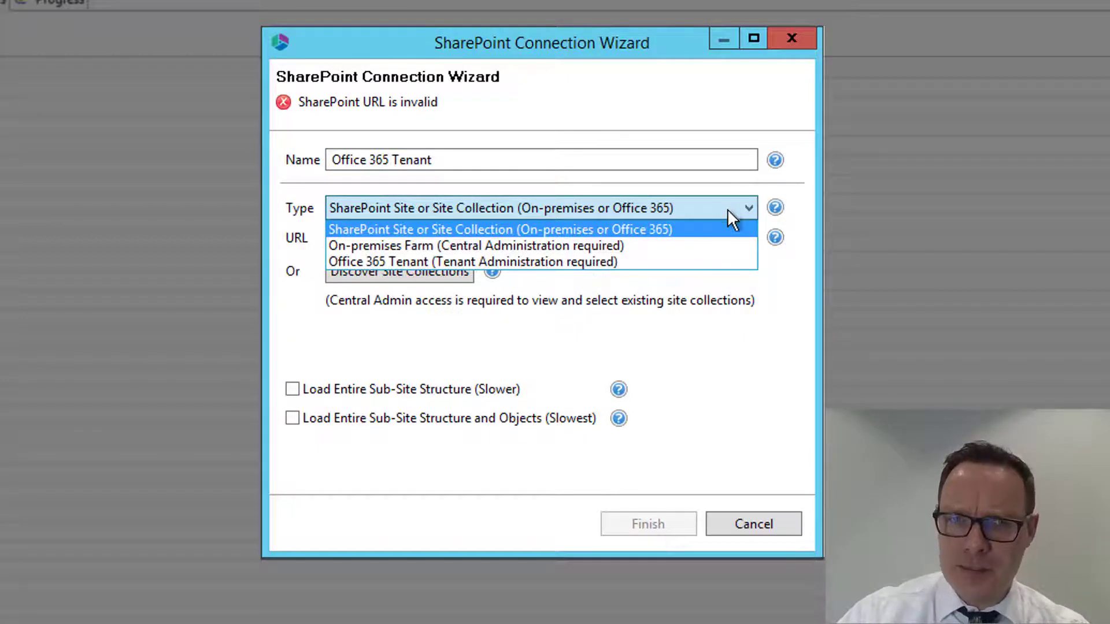
{"action": "left_click", "coordinate": [493, 261]}
{"action": "left_click", "coordinate": [382, 237]}
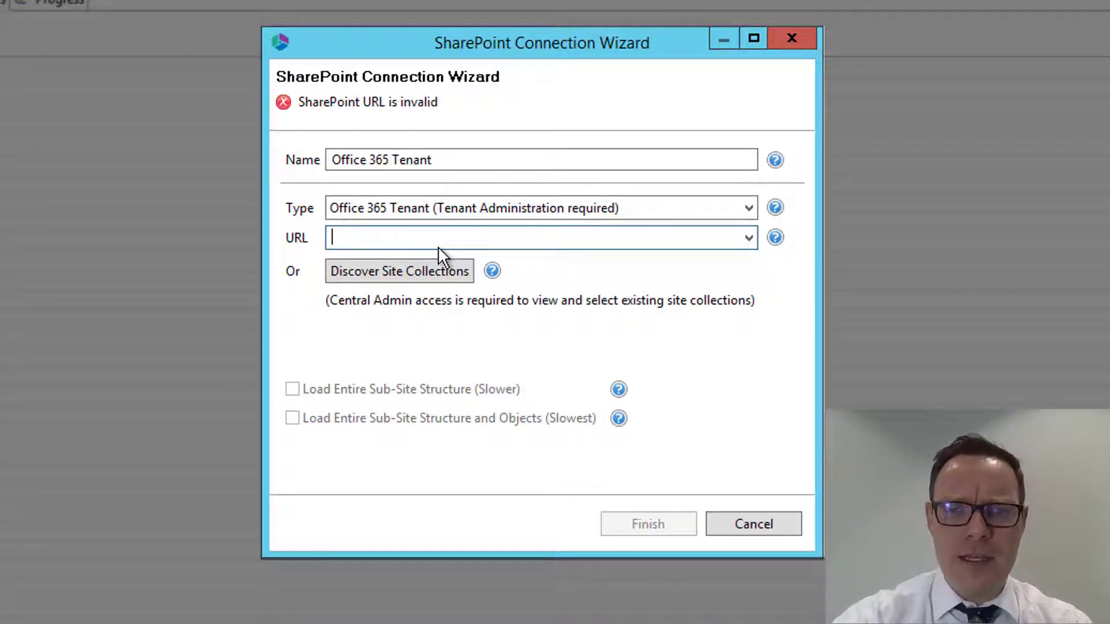
{"action": "type", "text": "https://"}
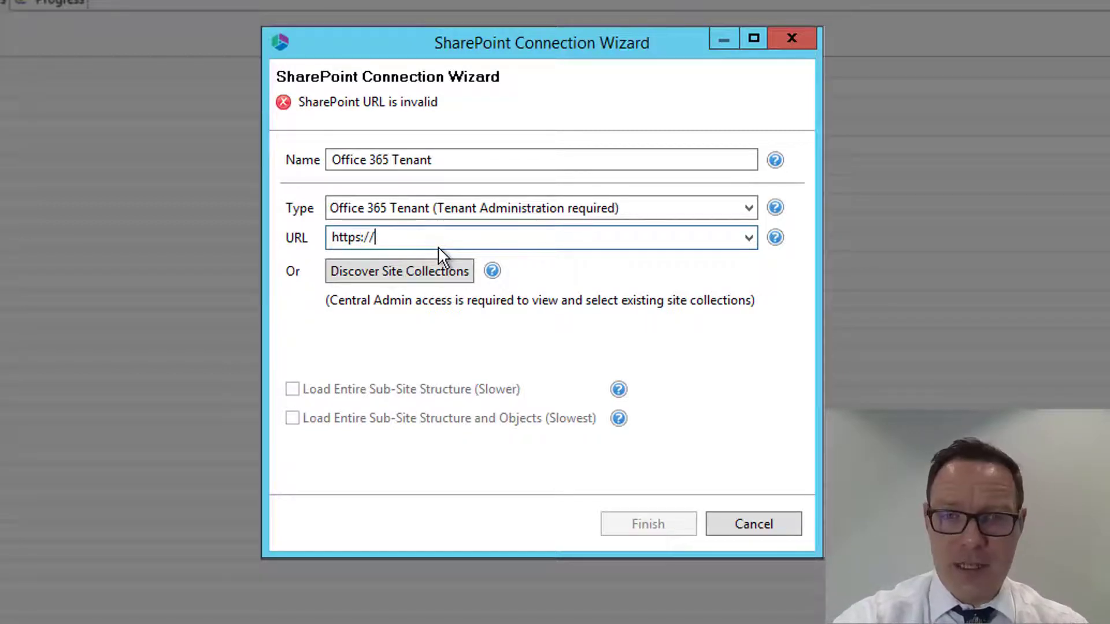
{"action": "type", "text": "ms"}
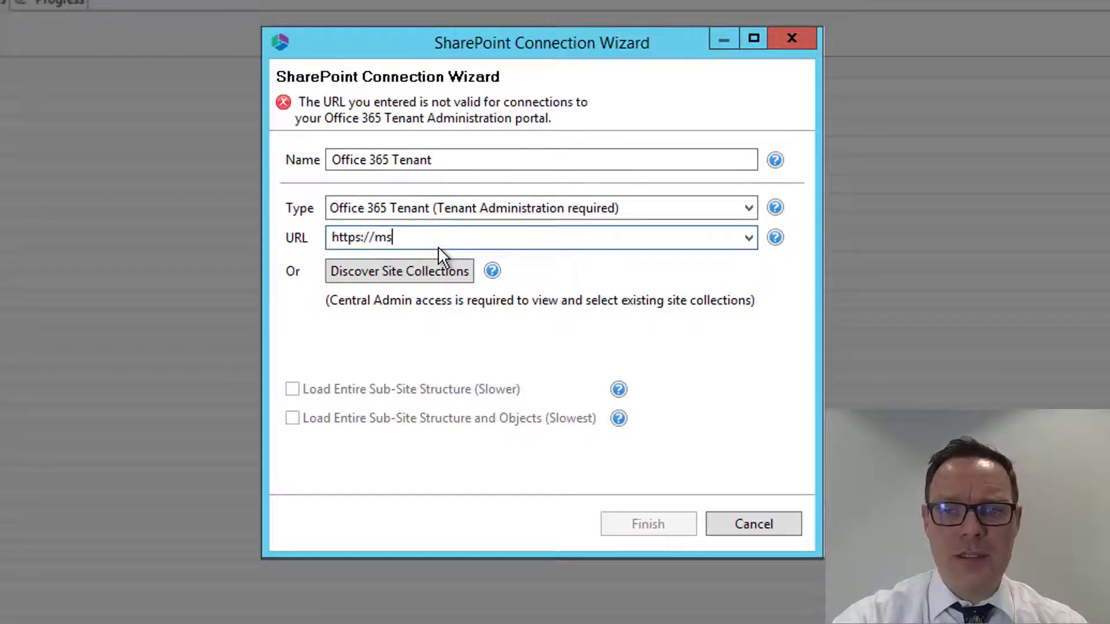
{"action": "type", "text": "tnd5275"}
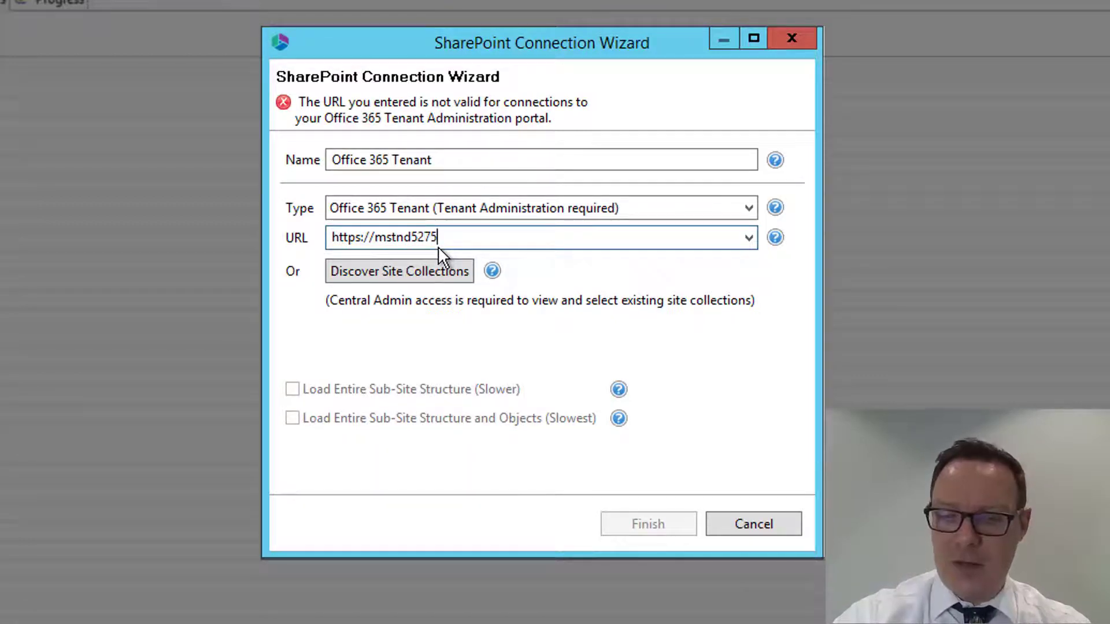
{"action": "type", "text": "66"}
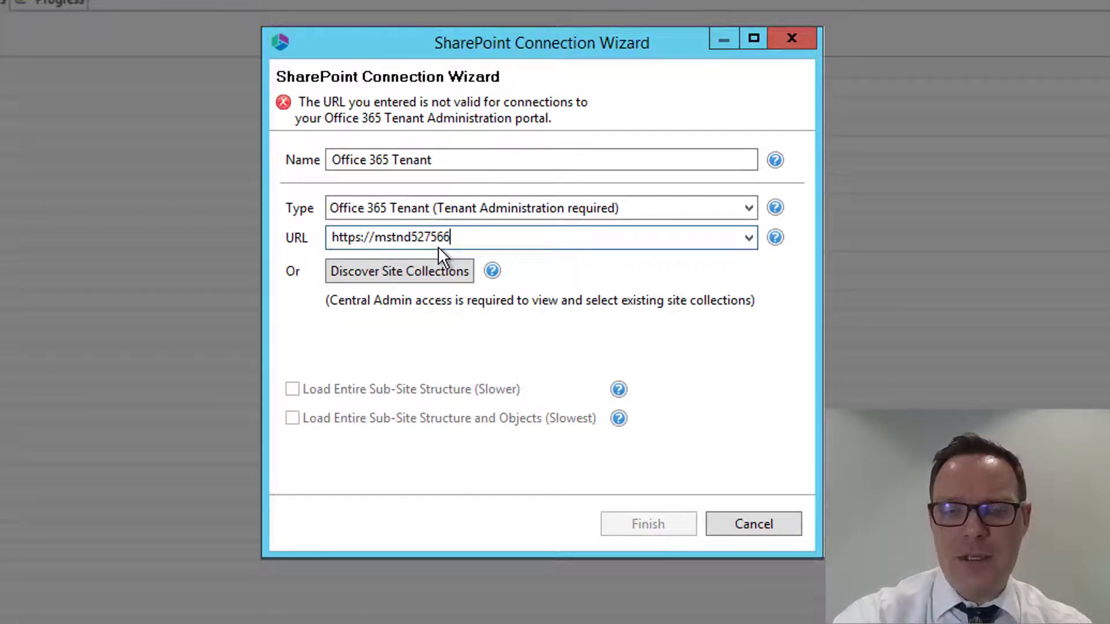
{"action": "type", "text": "-"}
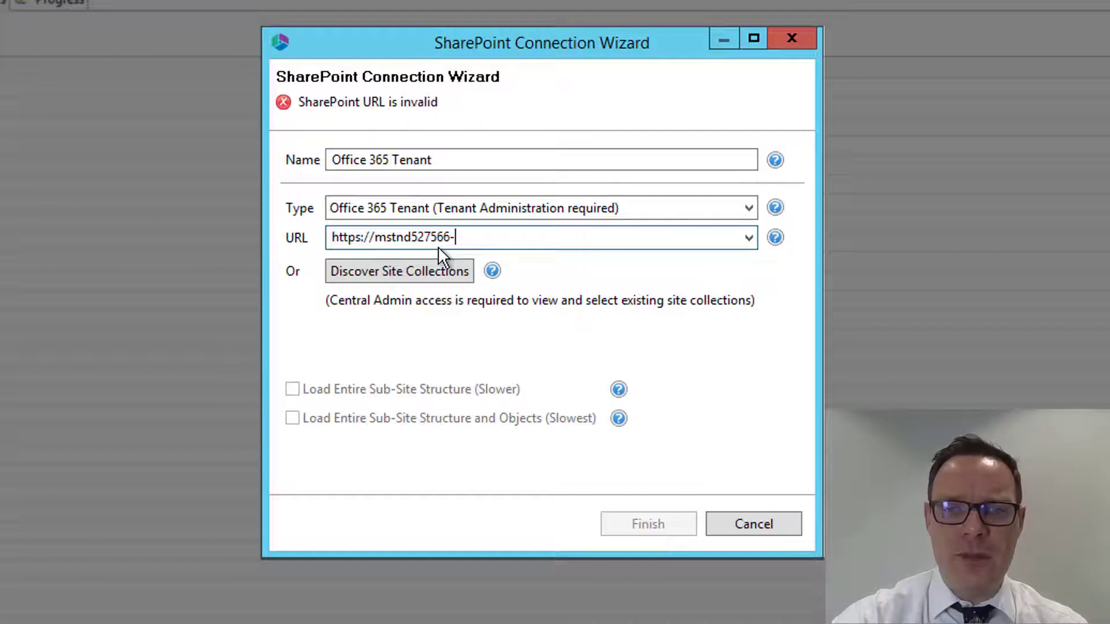
{"action": "type", "text": "admin."}
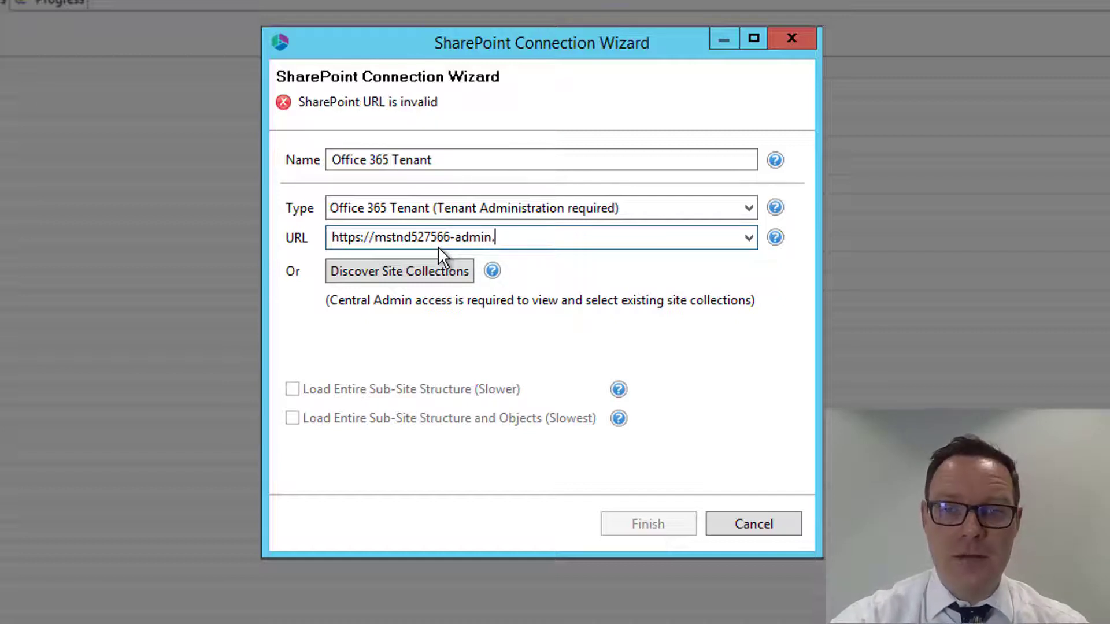
{"action": "type", "text": "sha"}
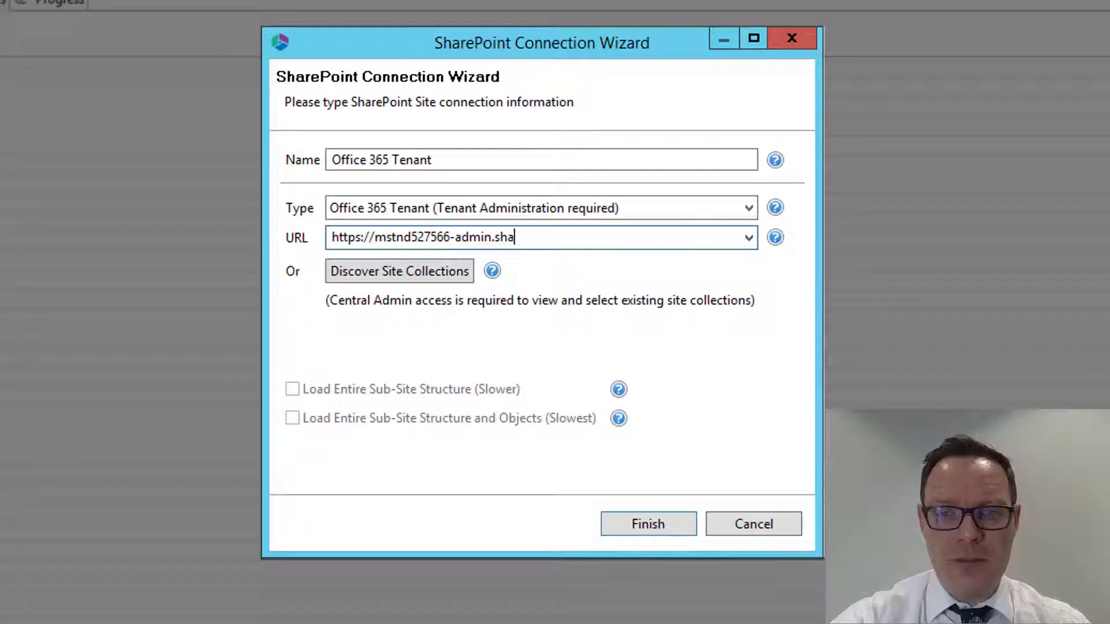
{"action": "type", "text": "repoint.com"}
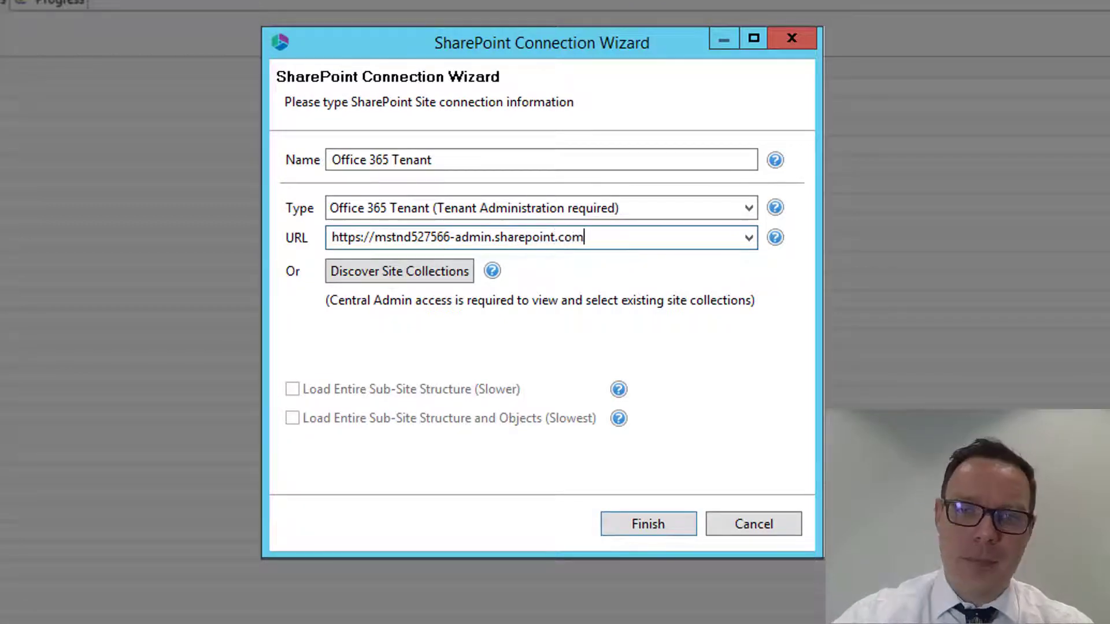
{"action": "left_click", "coordinate": [632, 525]}
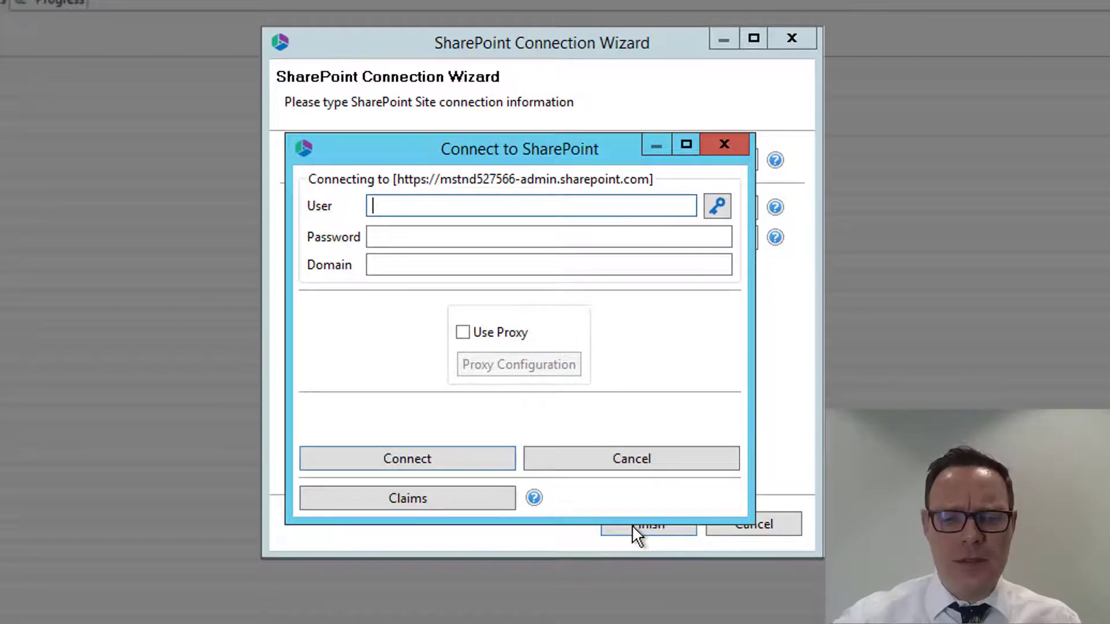
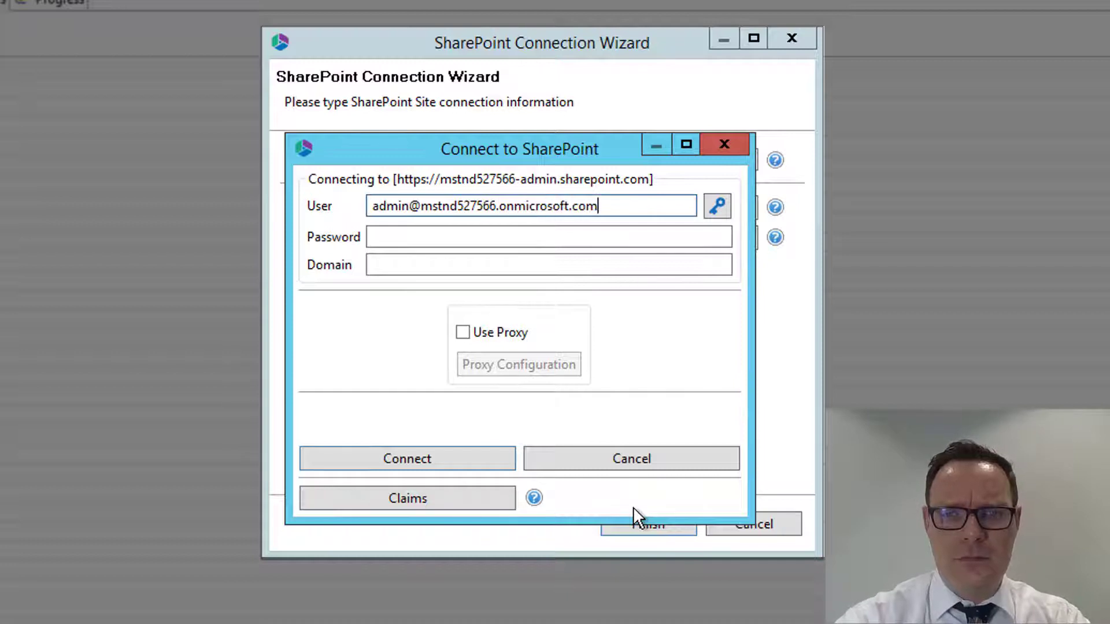
Enter the account password and the domain onmicrosoft.com, and connect to the tenant
{"action": "key", "text": "Tab"}
{"action": "type", "text": "*********"}
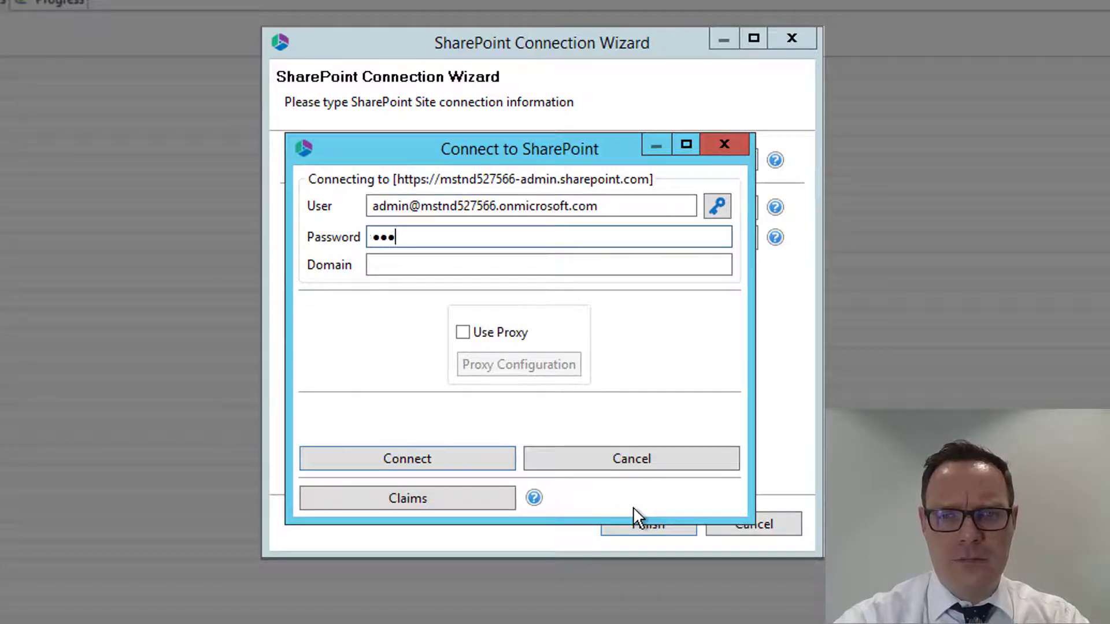
{"action": "type", "text": "*"}
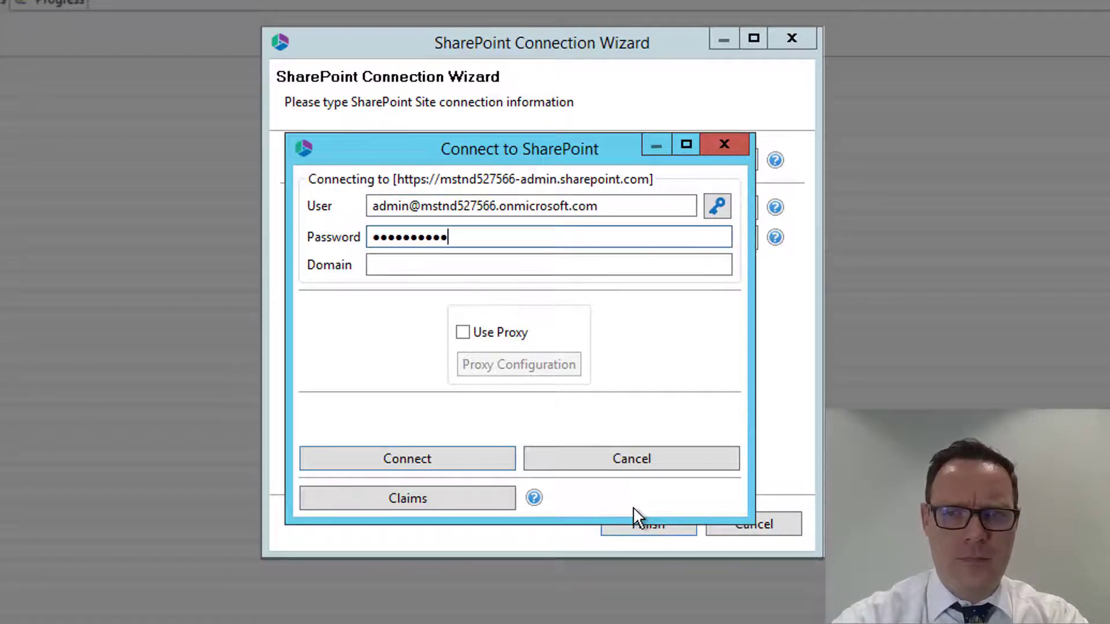
{"action": "key", "text": "Tab"}
{"action": "type", "text": "onmicrosoft.com"}
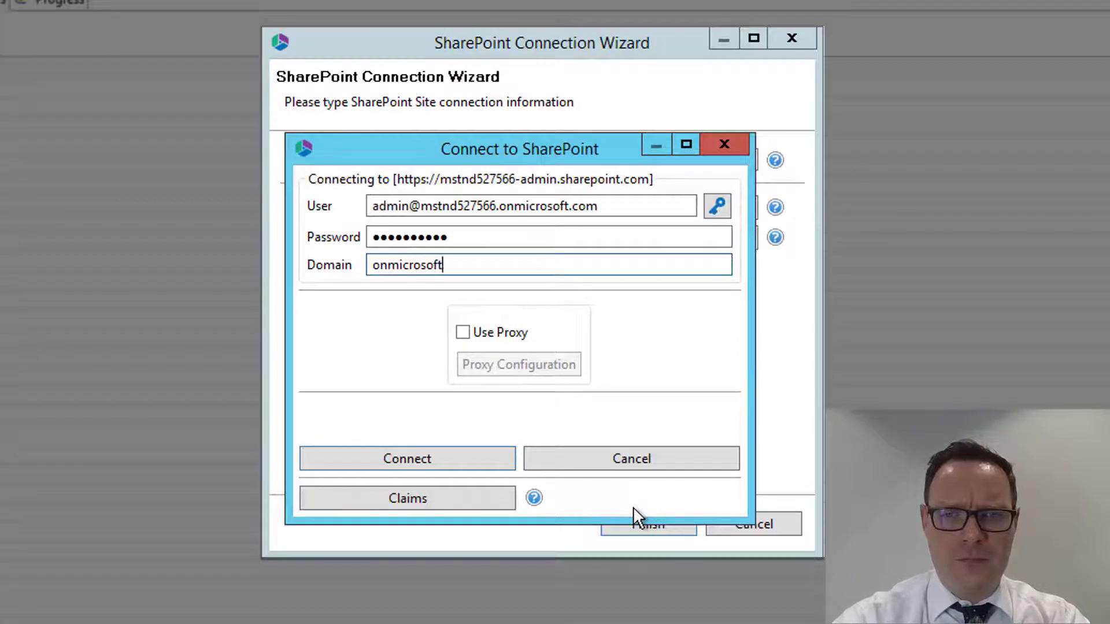
{"action": "left_click", "coordinate": [391, 462]}
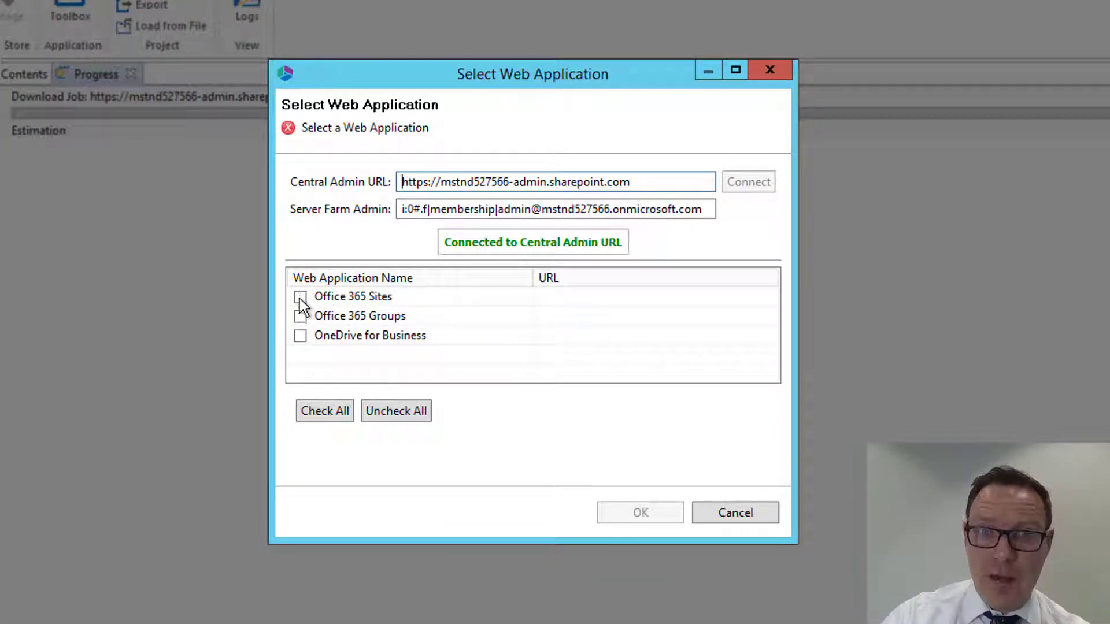
Load the web applications Office 365 Sites, Office 365 Groups and OneDrive for Business into the project
{"action": "left_click", "coordinate": [301, 297]}
{"action": "left_click", "coordinate": [300, 316]}
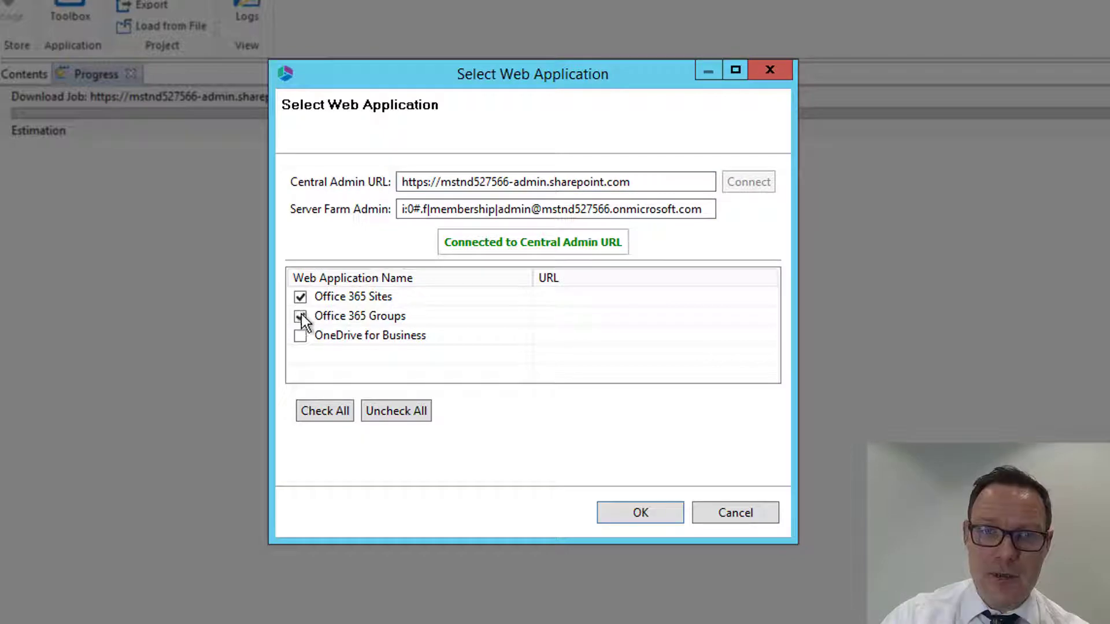
{"action": "left_click", "coordinate": [301, 336]}
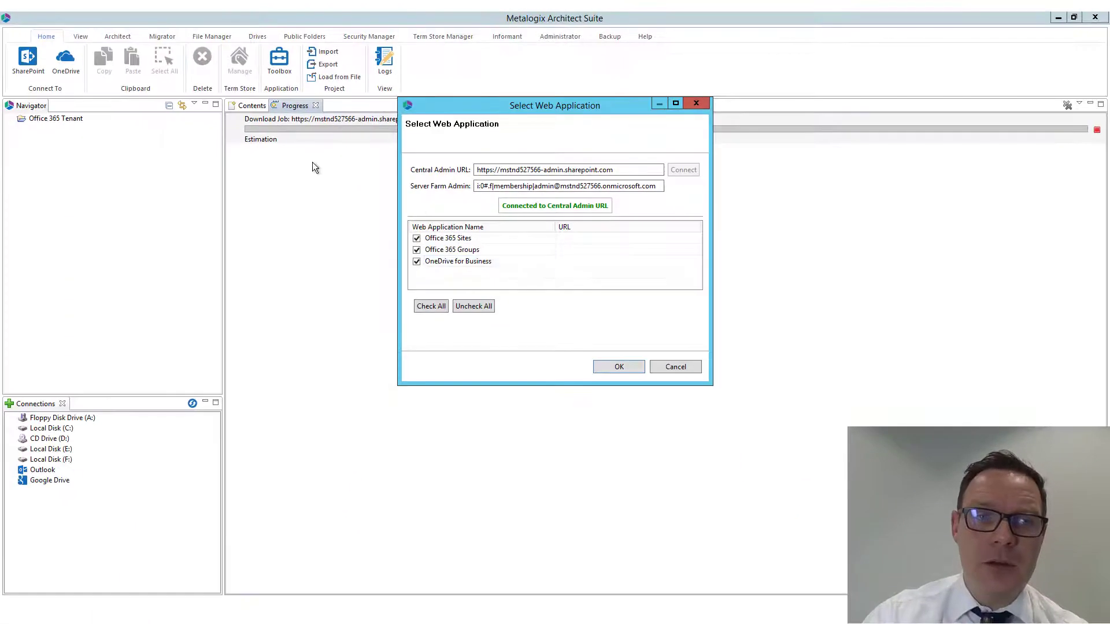
{"action": "left_click", "coordinate": [615, 368]}
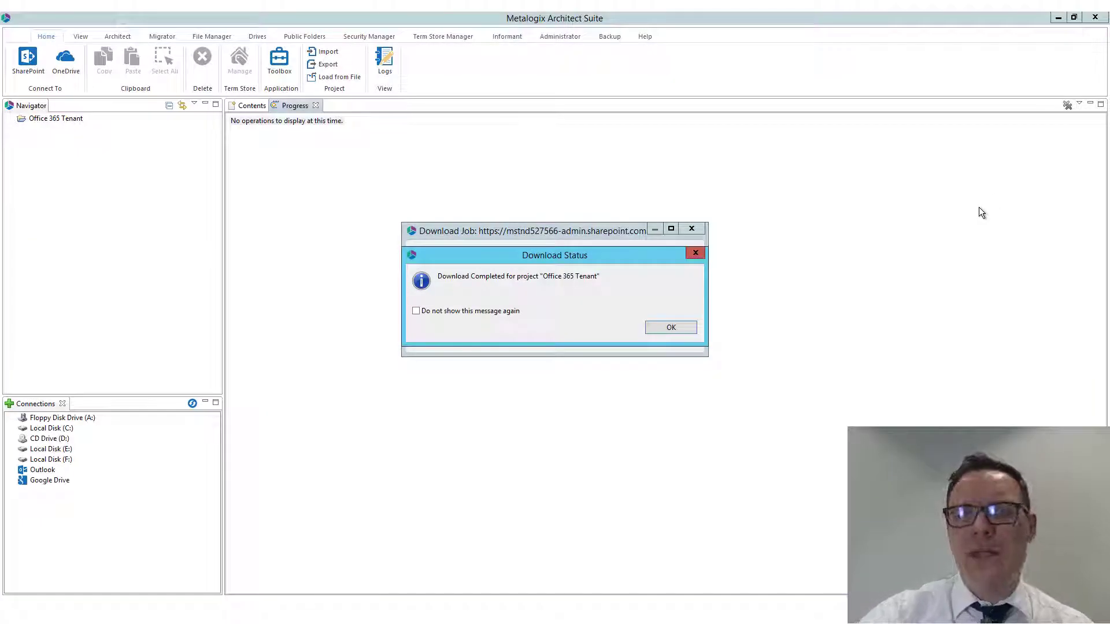
{"action": "left_click", "coordinate": [669, 328]}
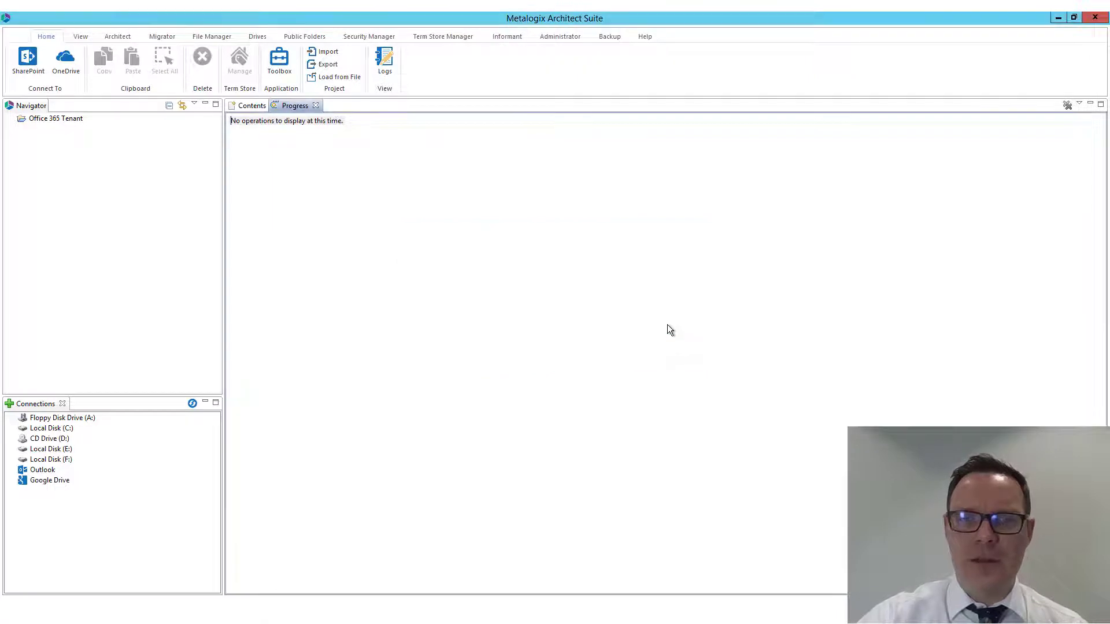
Expand the tenant down to Office 365 Sites and load the MetaOne site from SharePoint
{"action": "left_click", "coordinate": [12, 118]}
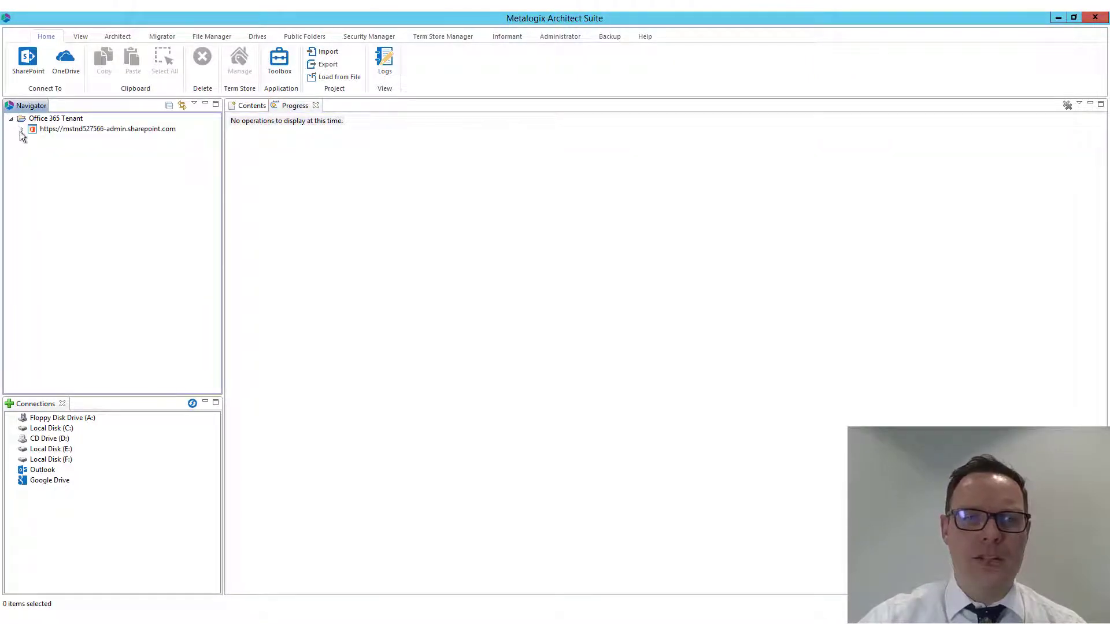
{"action": "left_click", "coordinate": [22, 129]}
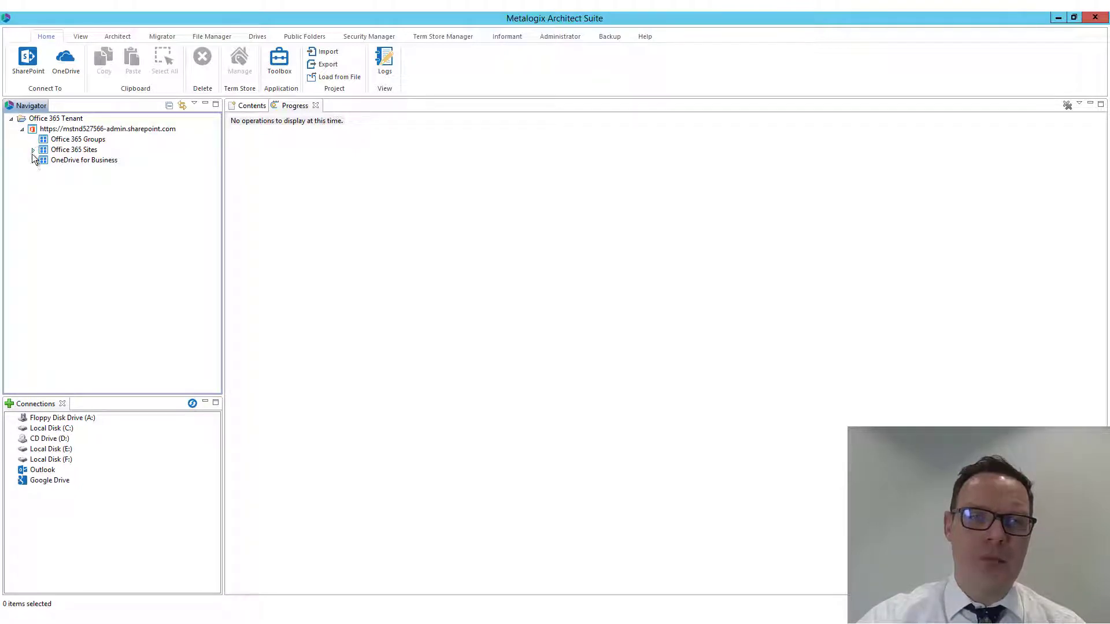
{"action": "left_click", "coordinate": [32, 150]}
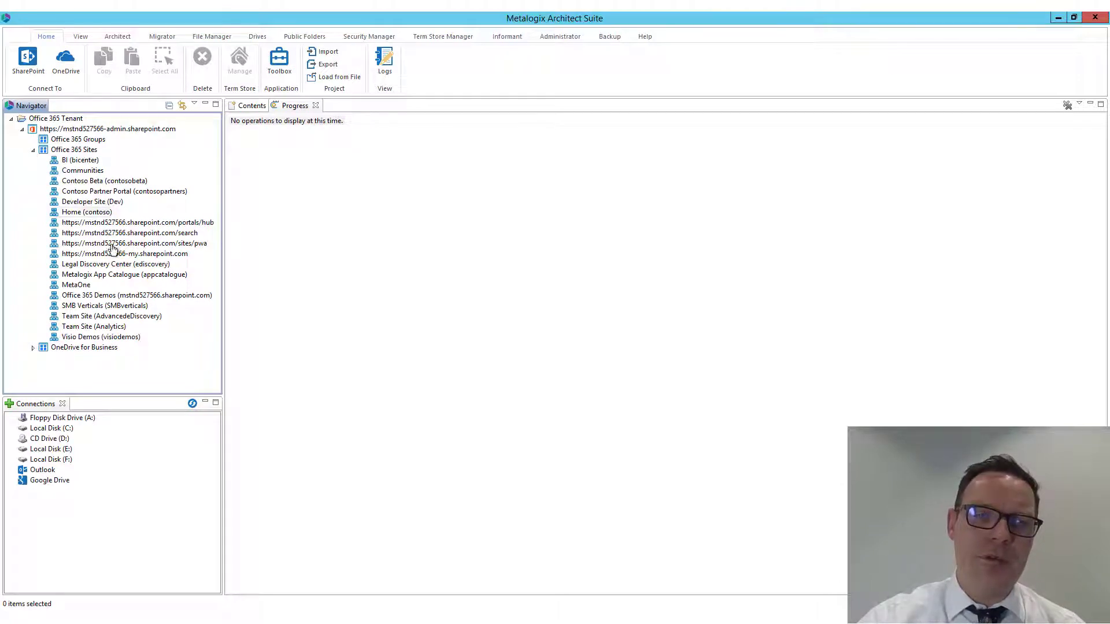
{"action": "left_click", "coordinate": [72, 286]}
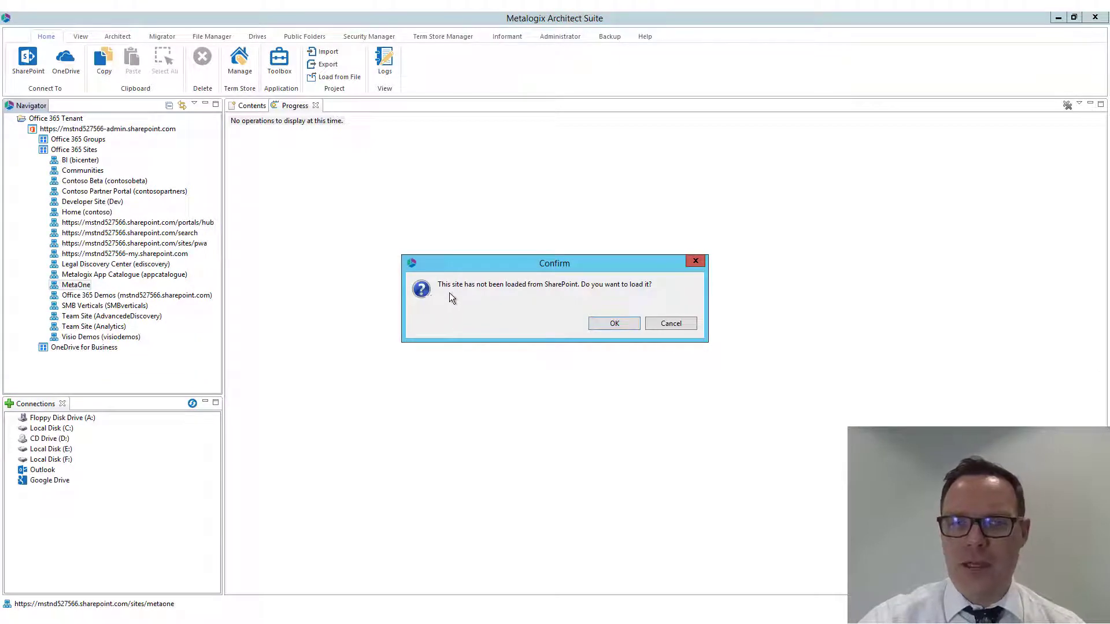
{"action": "left_click", "coordinate": [612, 321]}
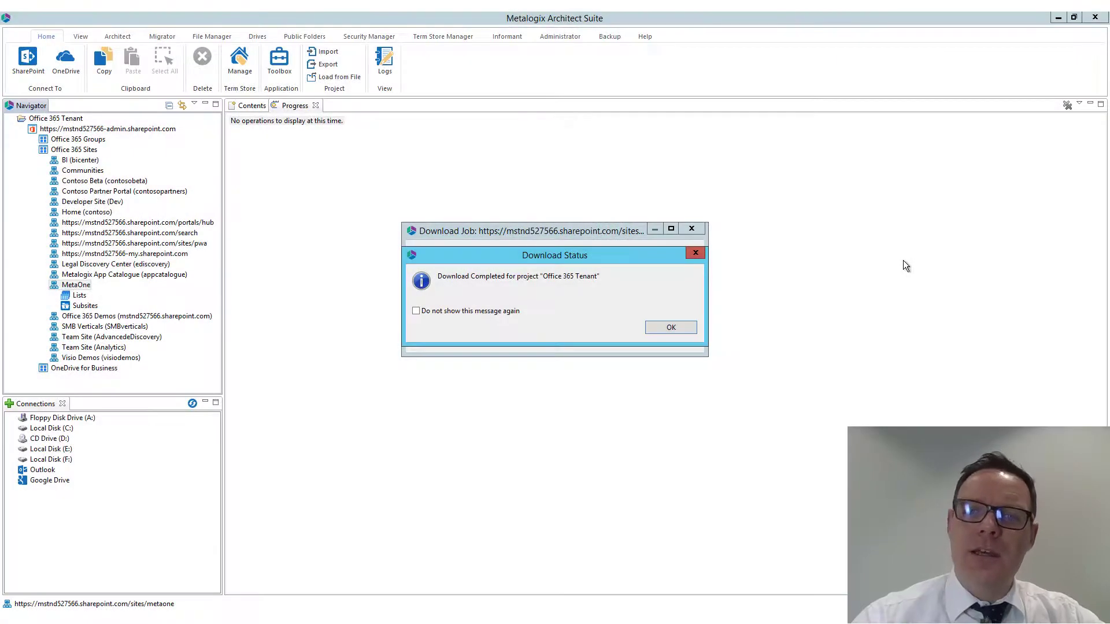
{"action": "left_click", "coordinate": [670, 327]}
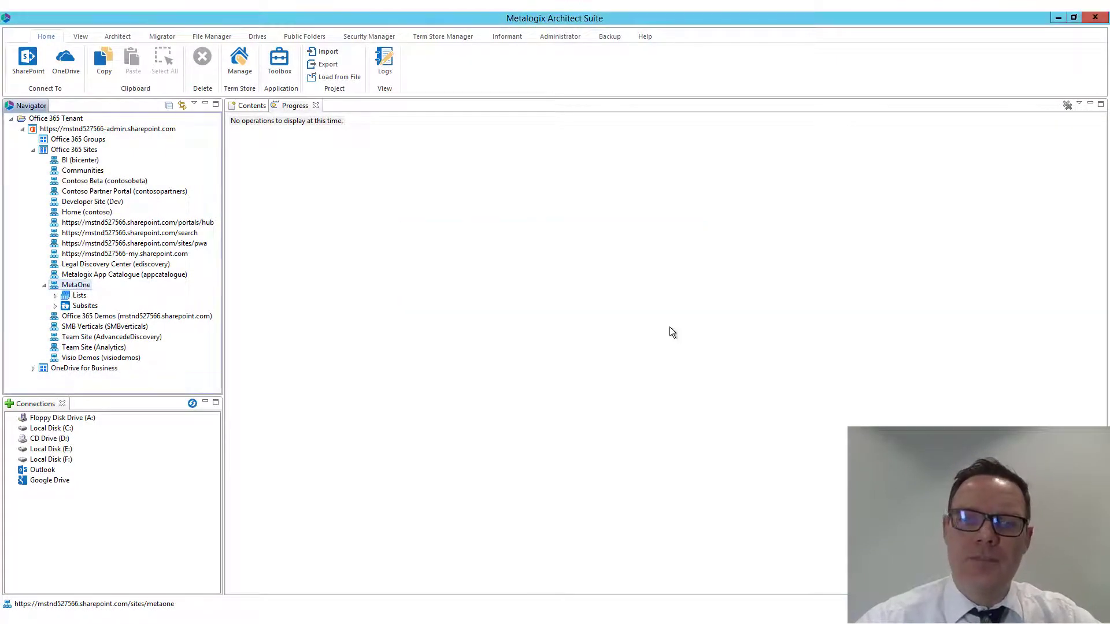
View the contents of MetaOne's Documents library with the Name column widened
{"action": "left_click", "coordinate": [54, 295]}
{"action": "left_click", "coordinate": [102, 255]}
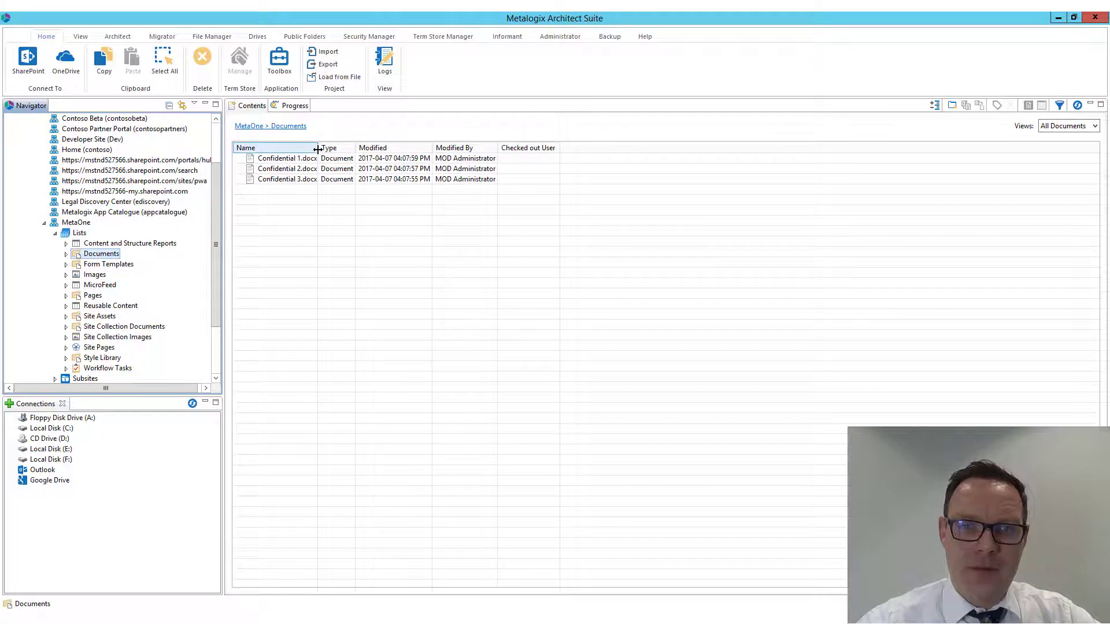
{"action": "left_click_drag", "start_coordinate": [317, 148], "coordinate": [384, 148]}
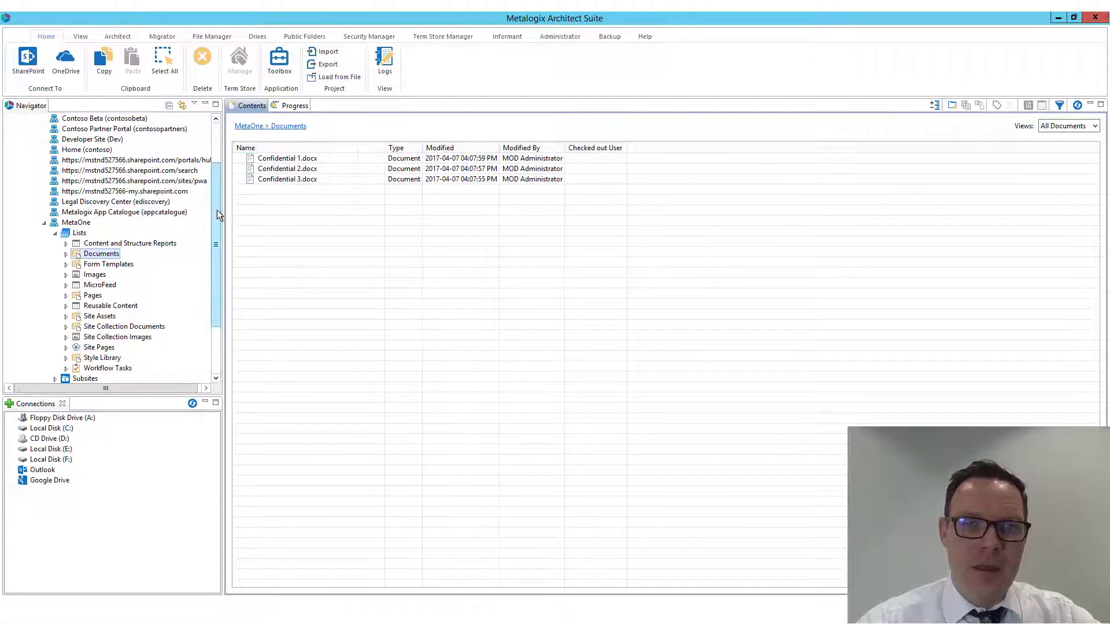
Load MetaOne's Departments subsite from SharePoint, running the download job in the background
{"action": "scroll", "coordinate": [215, 219], "scroll_direction": "down", "scroll_amount": 3}
{"action": "left_click", "coordinate": [55, 306]}
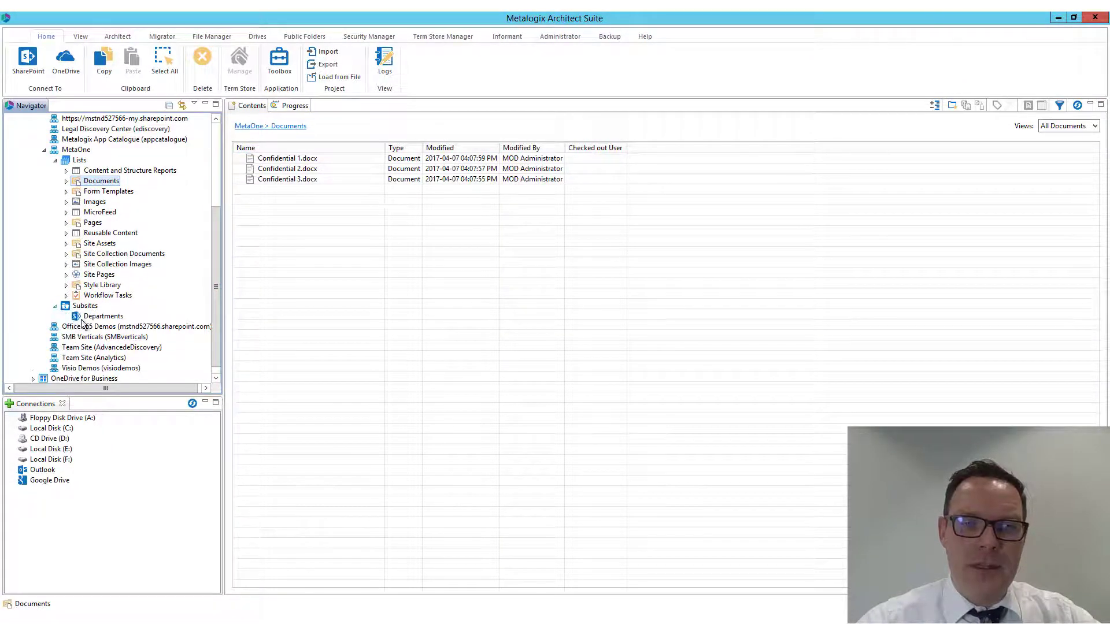
{"action": "left_click", "coordinate": [100, 319]}
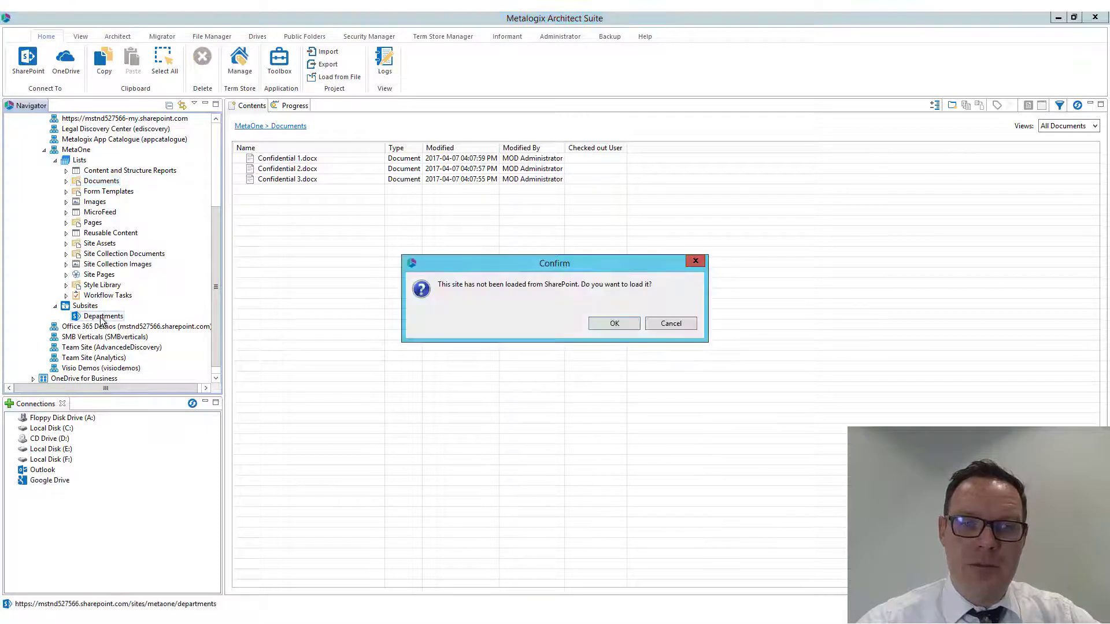
{"action": "left_click", "coordinate": [612, 324]}
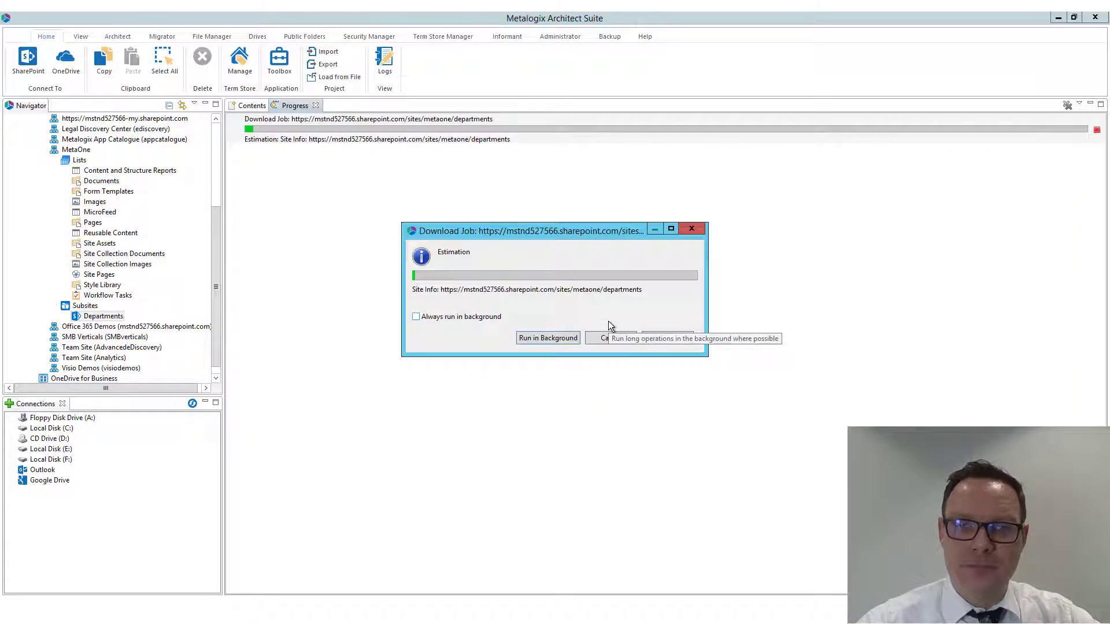
{"action": "left_click", "coordinate": [548, 339]}
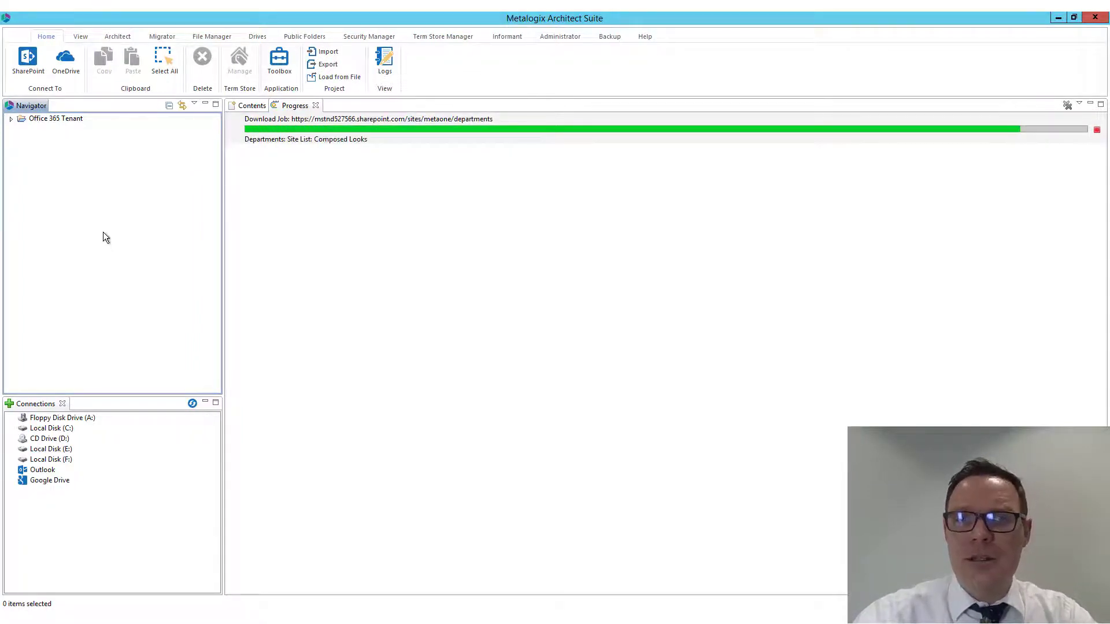
Expand the Office 365 Tenant project to MetaOne and view that site in a maximized browser window
{"action": "left_click", "coordinate": [11, 119]}
{"action": "left_click", "coordinate": [23, 130]}
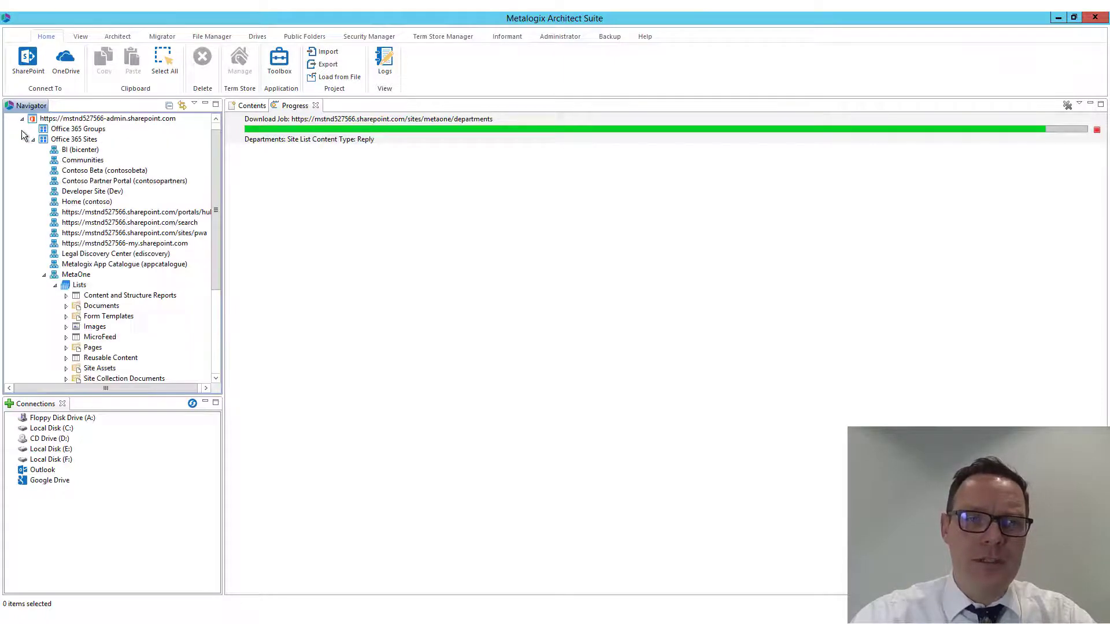
{"action": "right_click", "coordinate": [76, 276]}
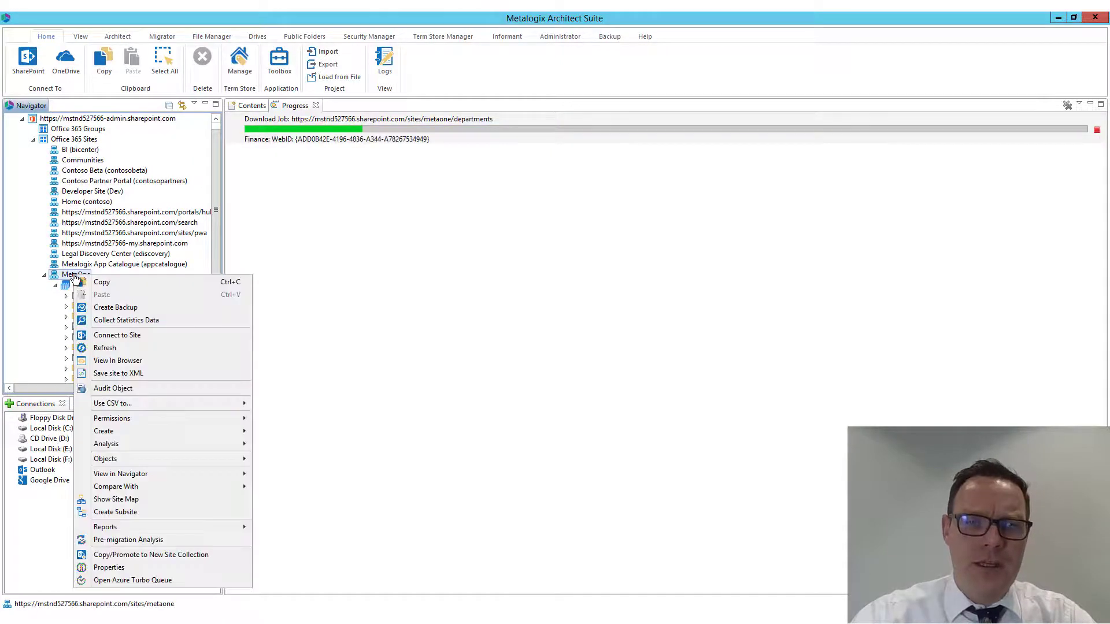
{"action": "left_click", "coordinate": [122, 362]}
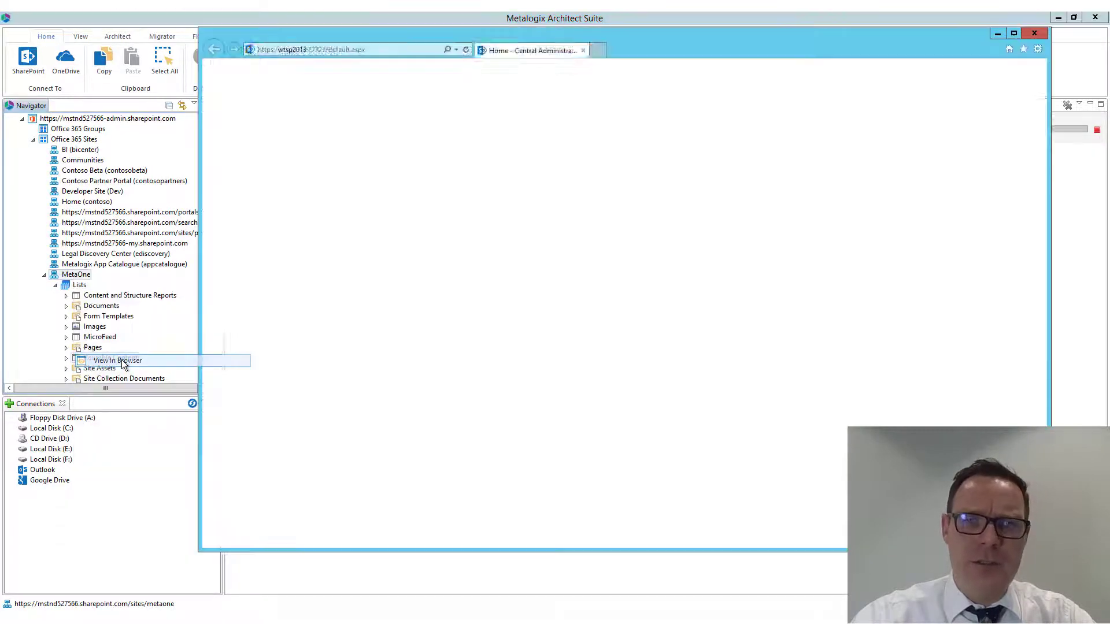
{"action": "left_click", "coordinate": [1014, 33]}
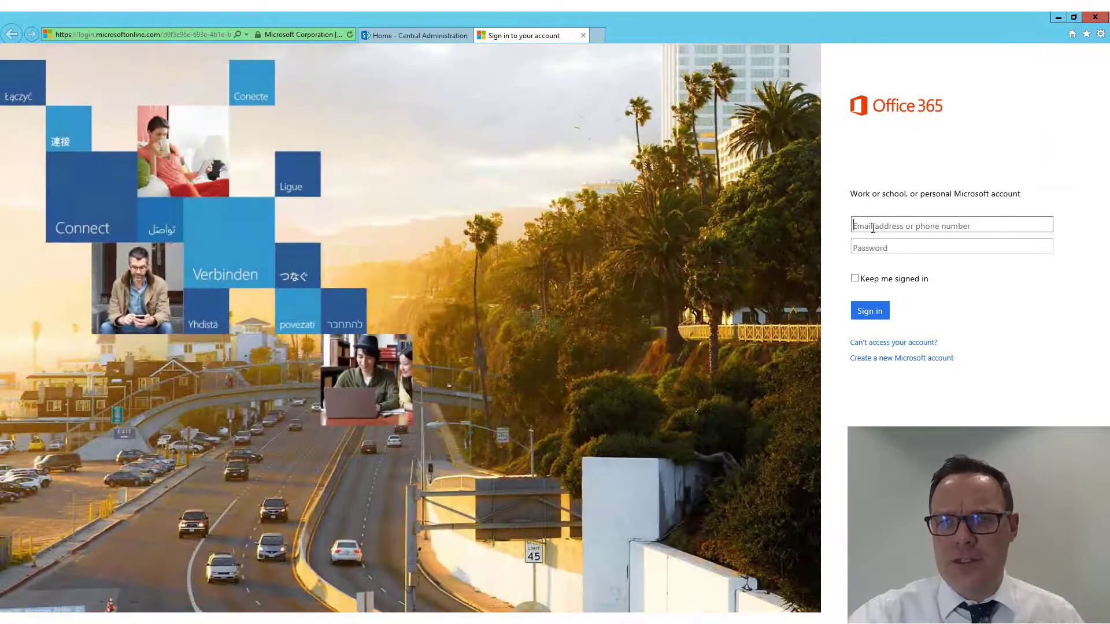
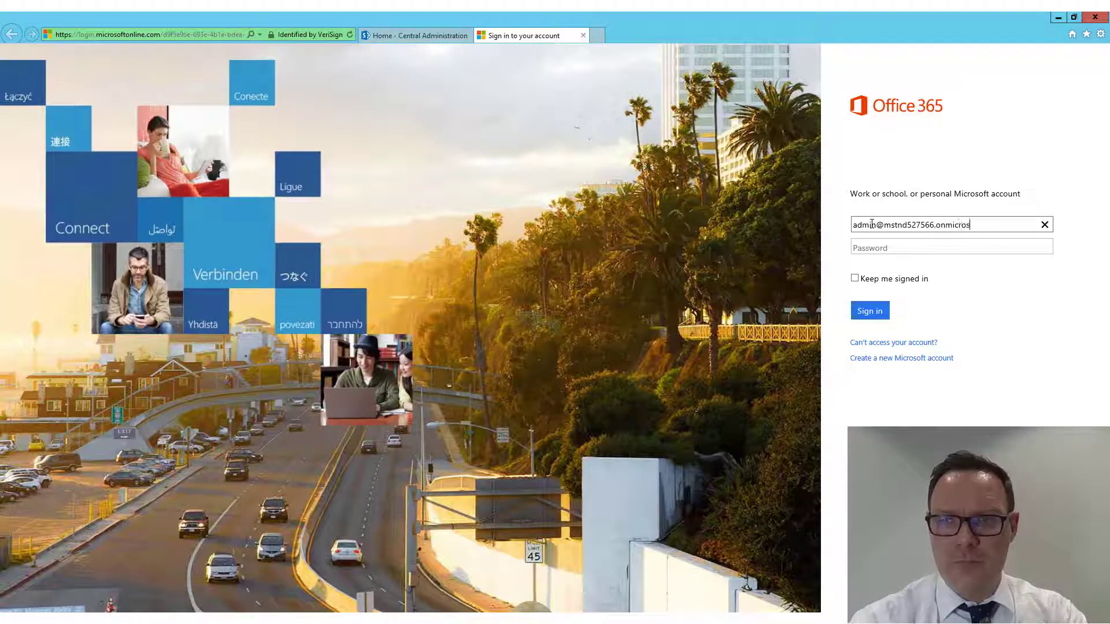
Sign in to Office 365 with the administrator's e-mail address and the account password
{"action": "key", "text": "Tab"}
{"action": "type", "text": "•••••••"}
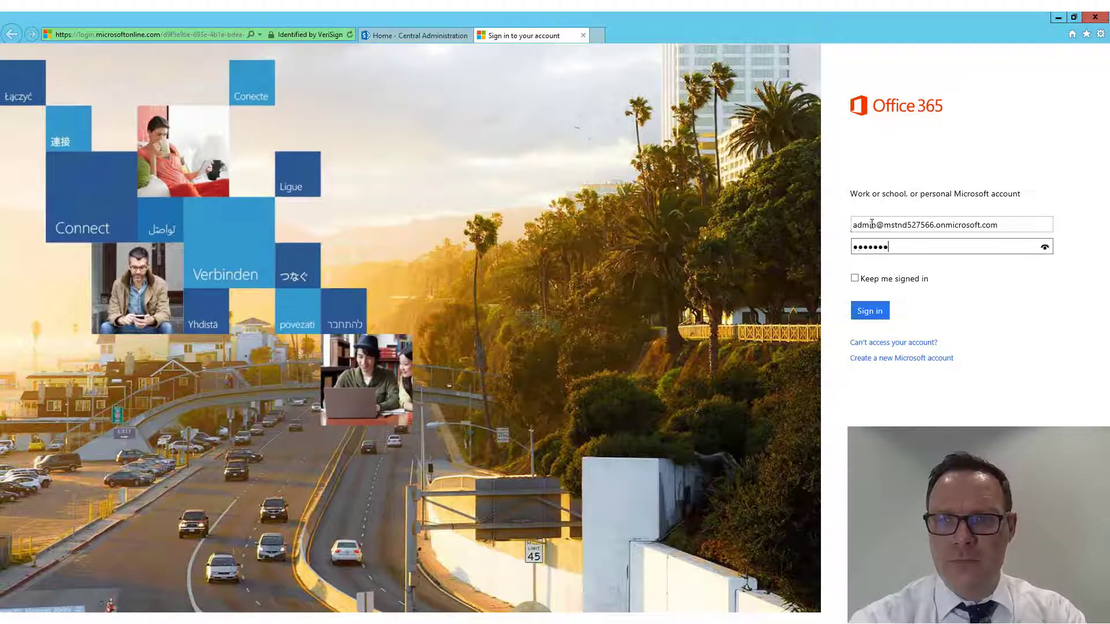
{"action": "type", "text": "•••"}
{"action": "key", "text": "Return"}
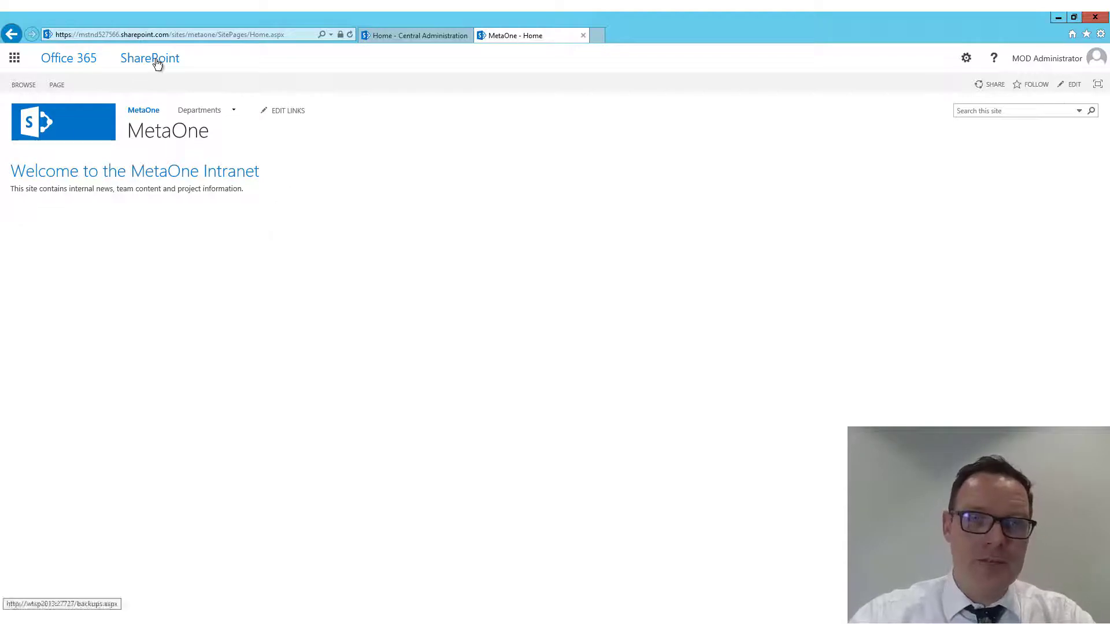
Copy the MetaOne site's URL from the browser address, only as far as /sites/metaone
{"action": "left_click", "coordinate": [166, 35]}
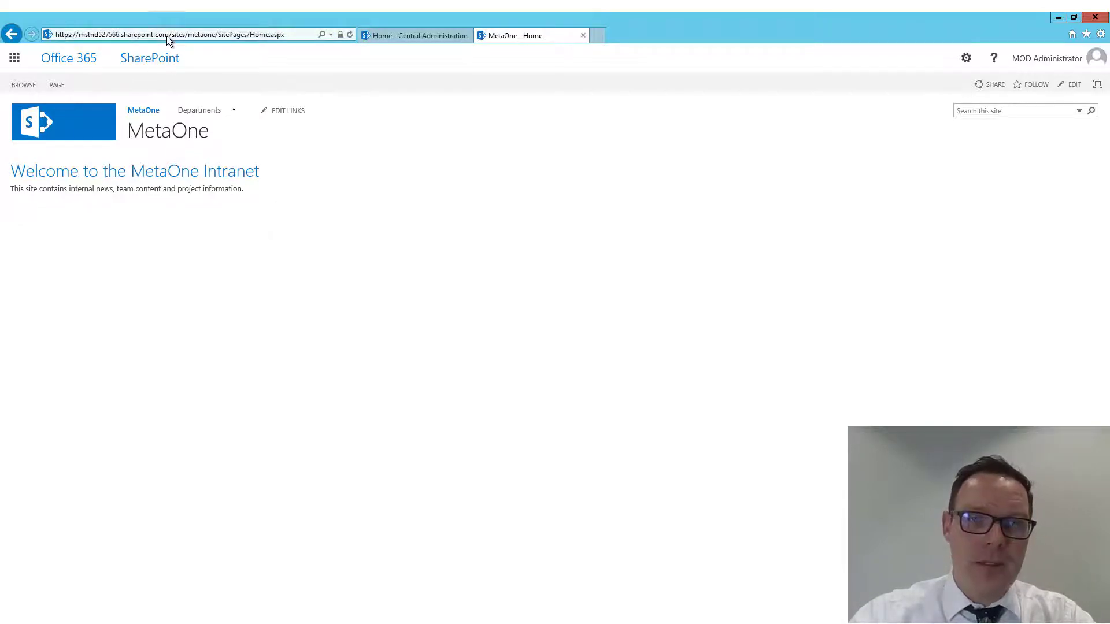
{"action": "left_click", "coordinate": [215, 34]}
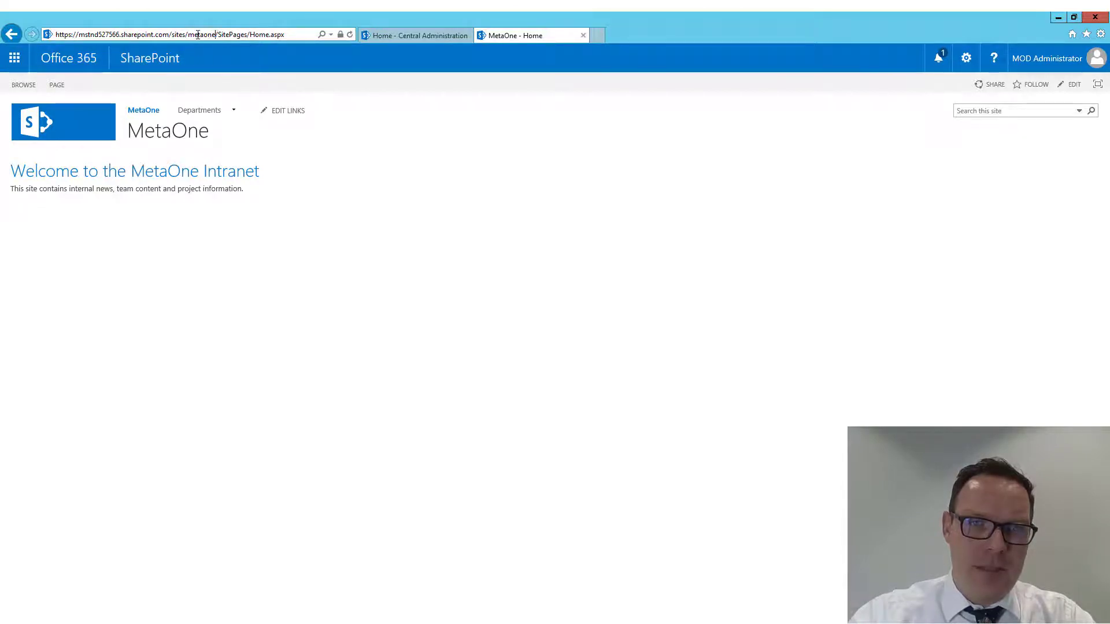
{"action": "left_click_drag", "start_coordinate": [215, 34], "coordinate": [41, 35]}
{"action": "right_click", "coordinate": [136, 33]}
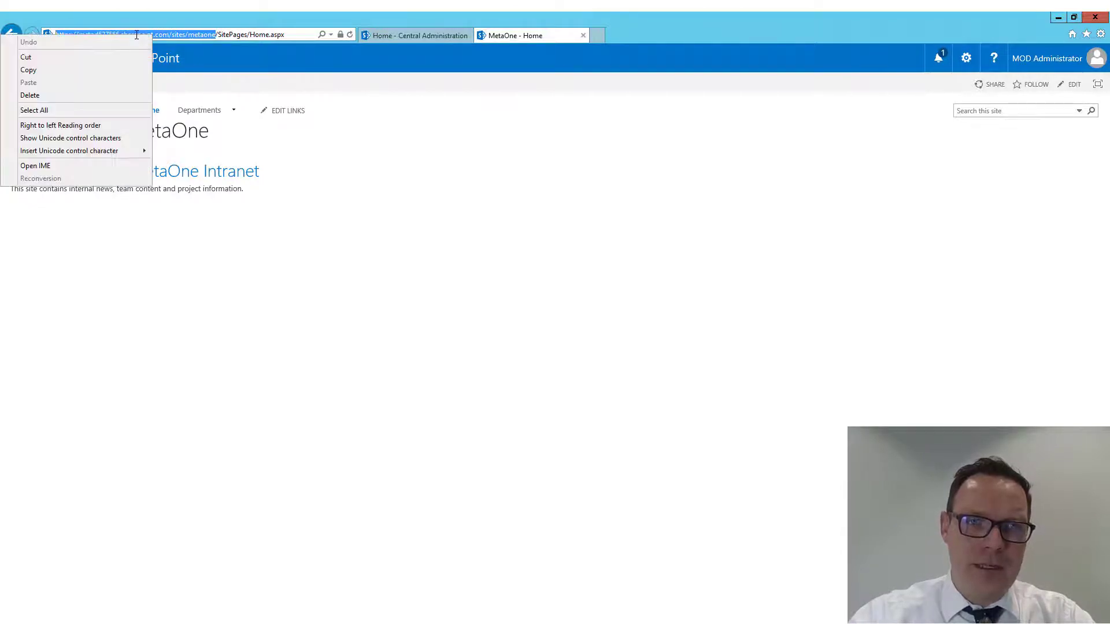
{"action": "left_click", "coordinate": [114, 72]}
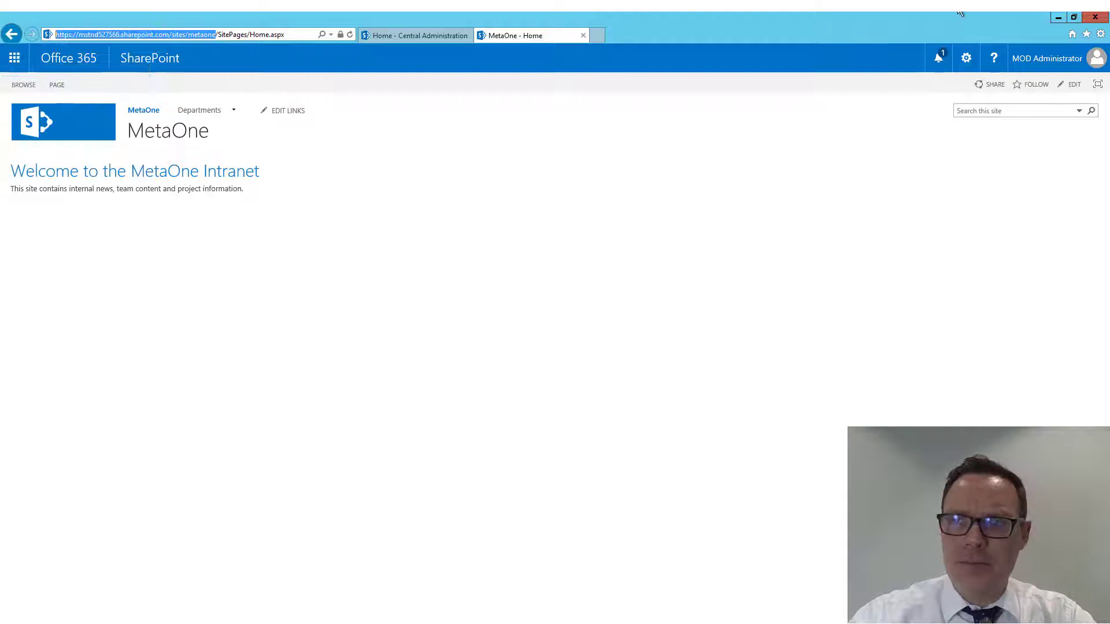
Return to Metalogix Architect Suite, dismiss the download status message and collapse the Office 365 Tenant project completely
{"action": "left_click", "coordinate": [1057, 18]}
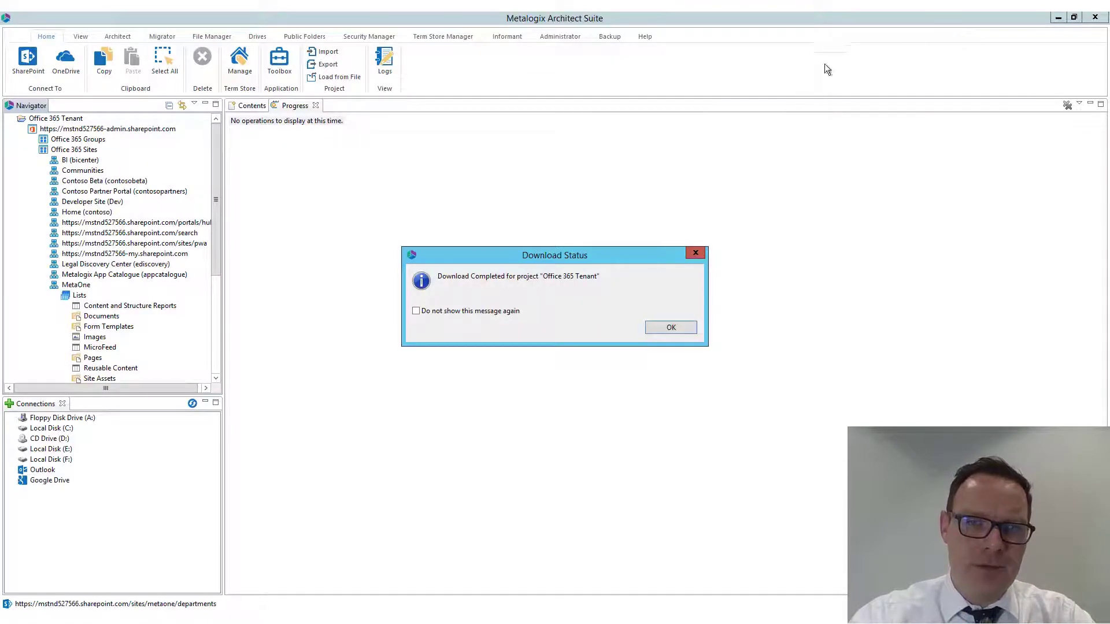
{"action": "left_click", "coordinate": [671, 326]}
{"action": "left_click", "coordinate": [34, 150]}
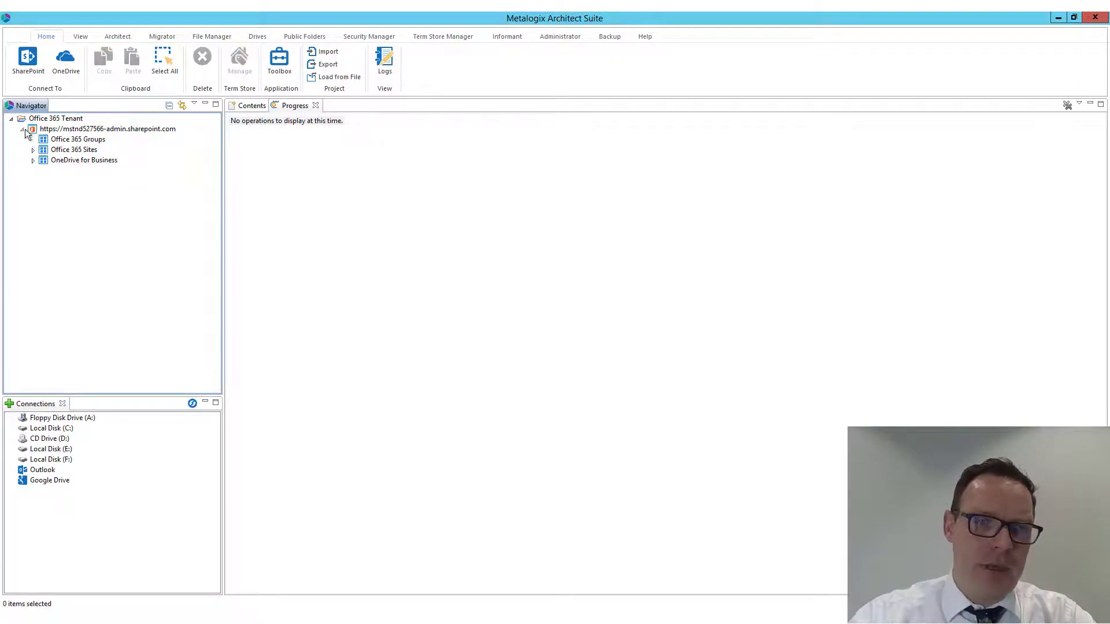
{"action": "left_click", "coordinate": [22, 129]}
{"action": "left_click", "coordinate": [11, 119]}
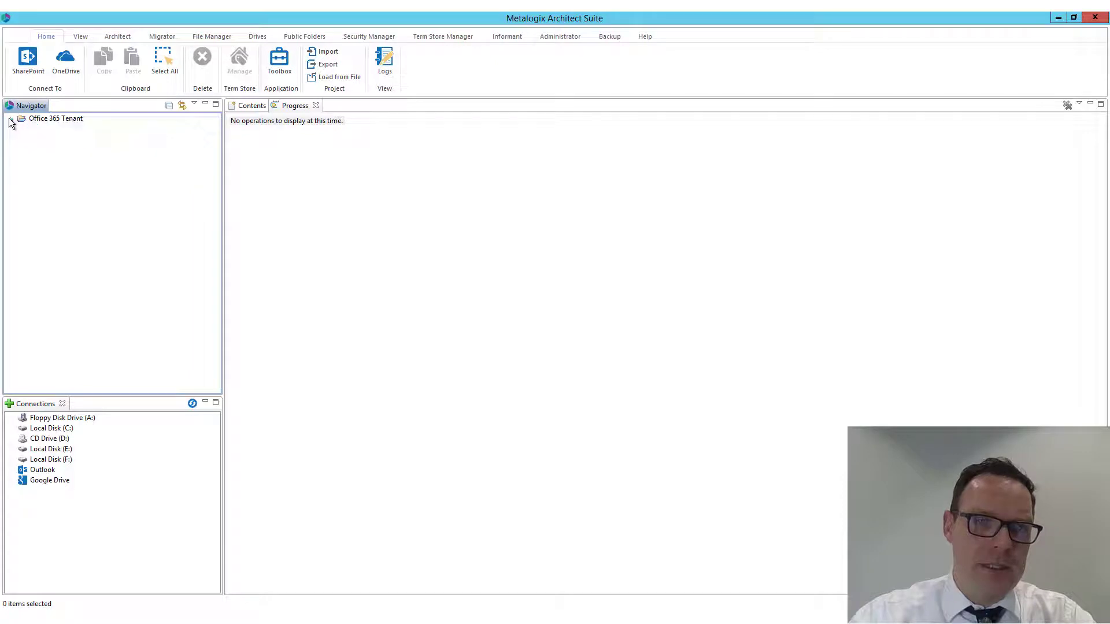
{"action": "left_click", "coordinate": [25, 62]}
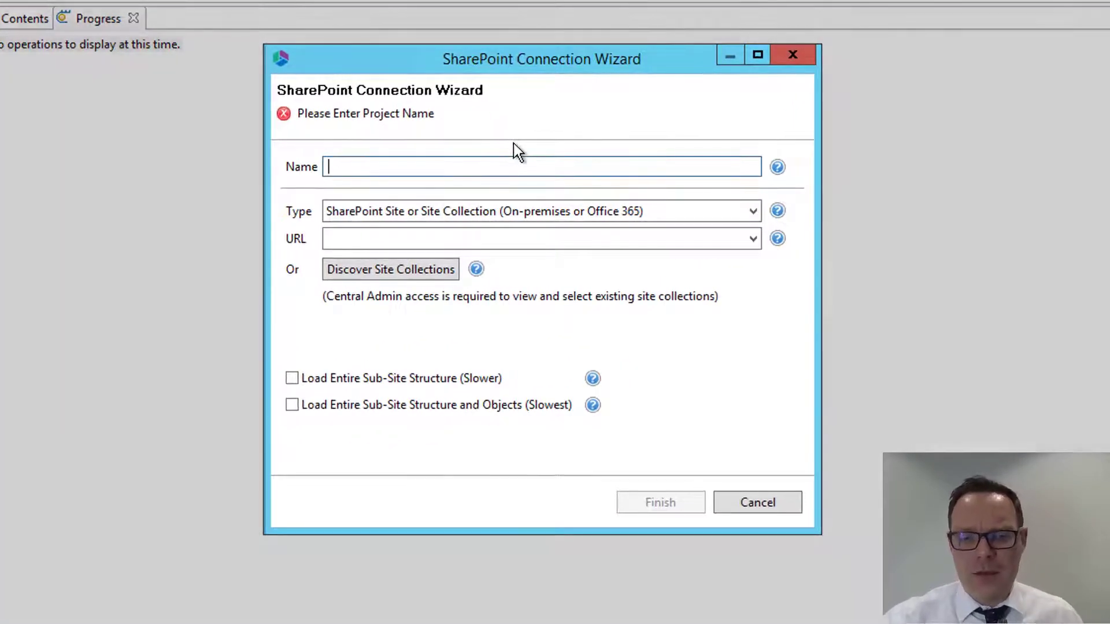
{"action": "type", "text": "Met"}
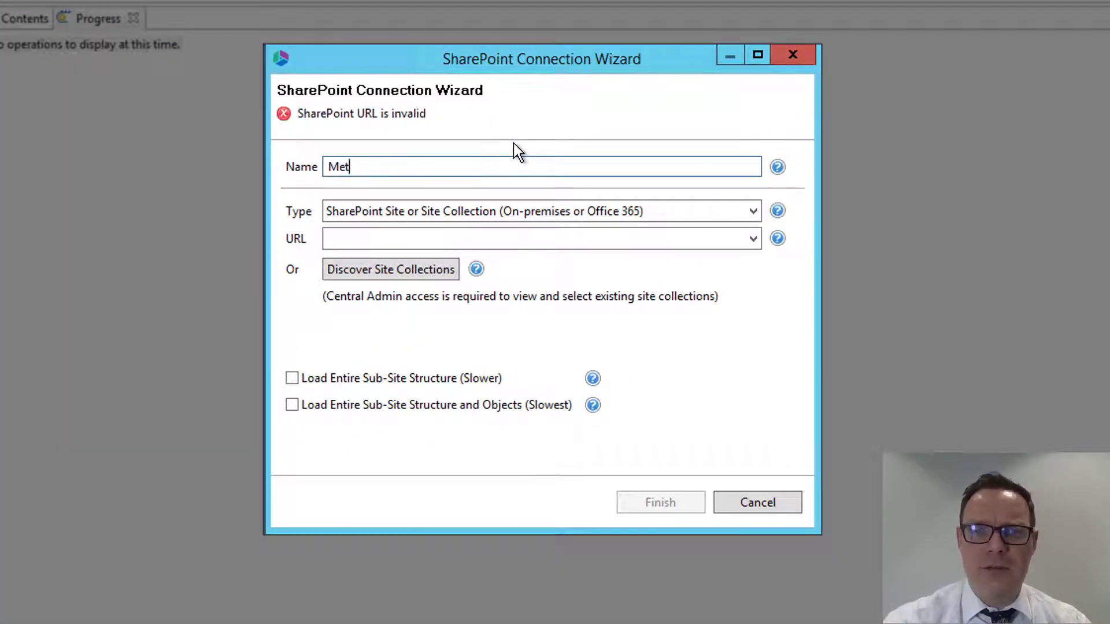
{"action": "type", "text": "aOne Sit"}
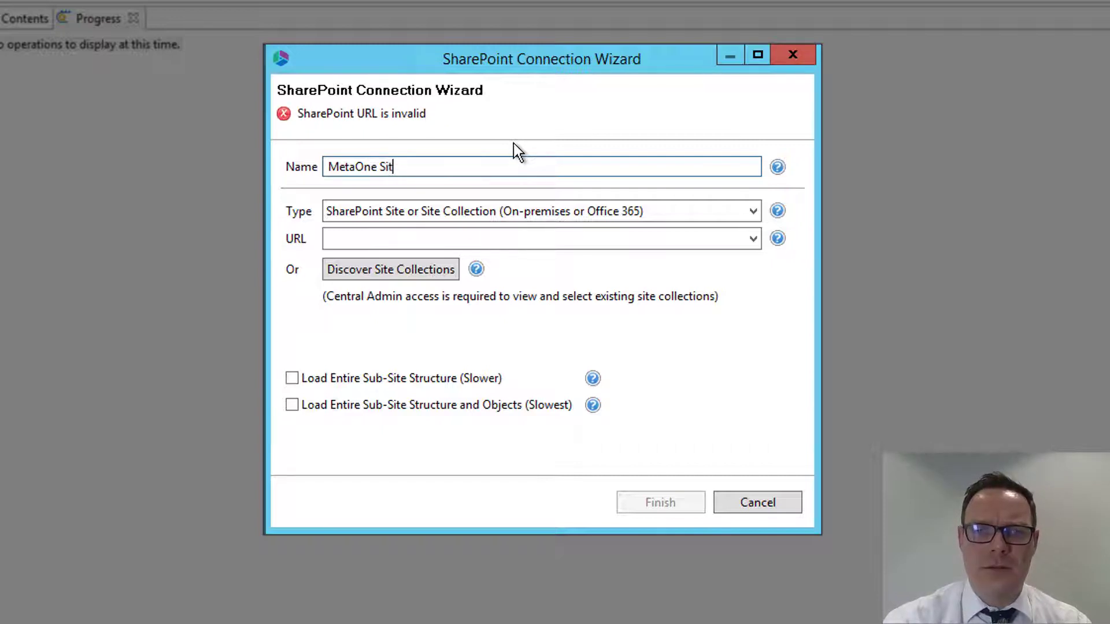
{"action": "type", "text": "e Connection"}
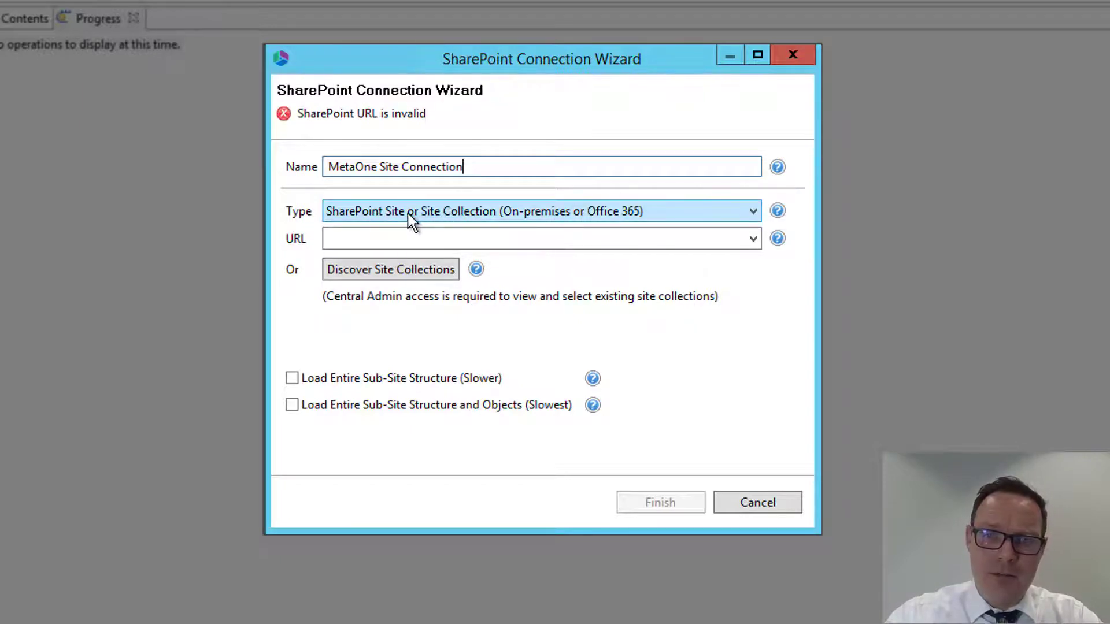
{"action": "left_click", "coordinate": [527, 239]}
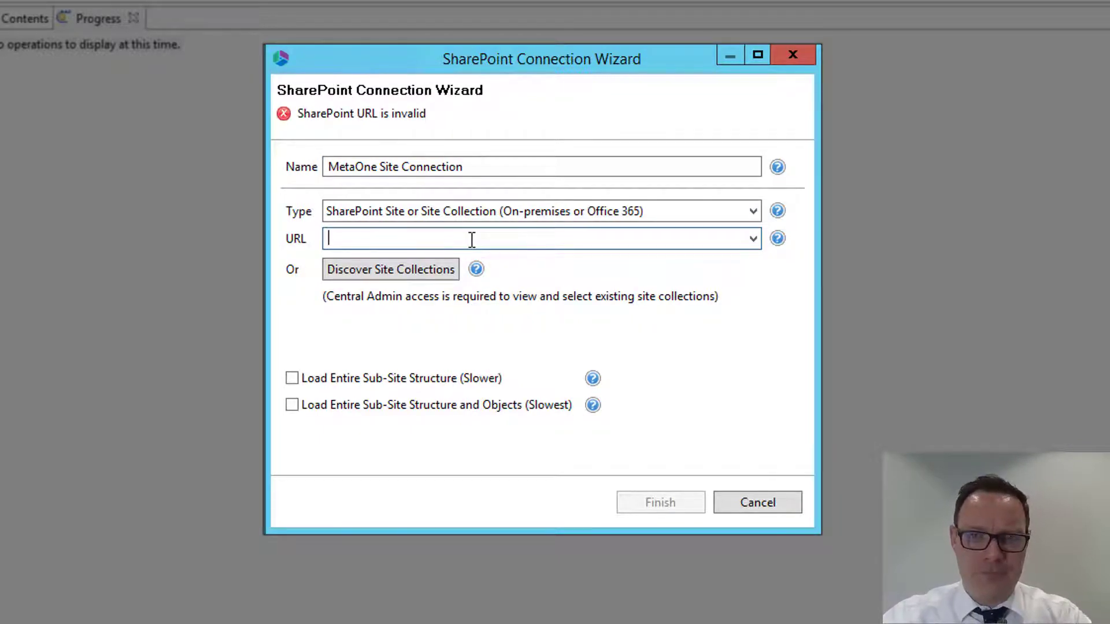
{"action": "key", "text": "ctrl+v"}
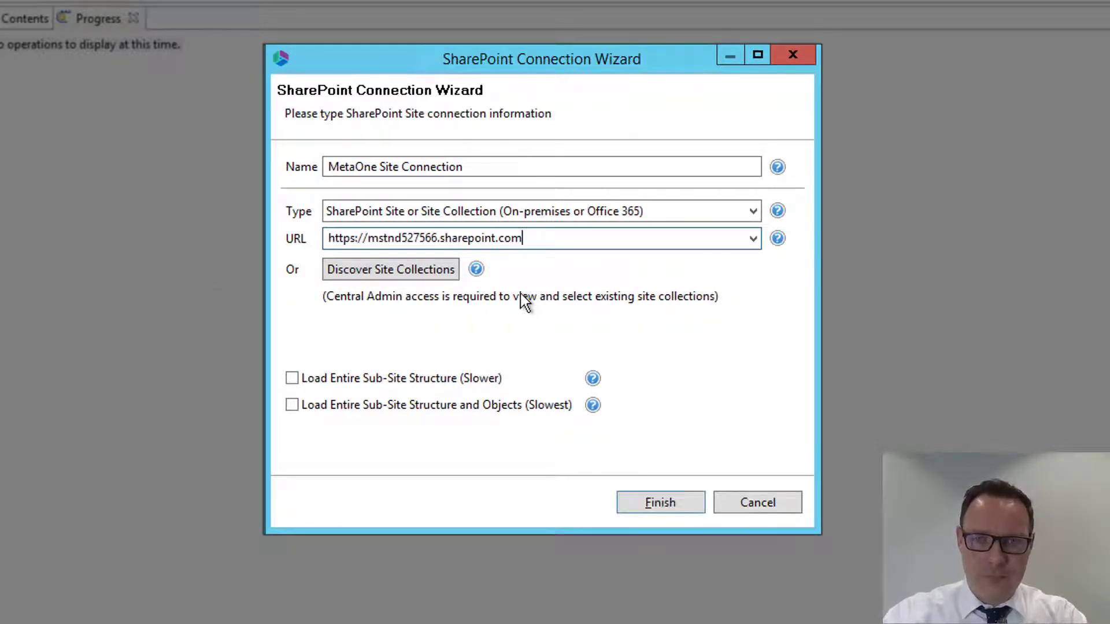
{"action": "left_click", "coordinate": [659, 501]}
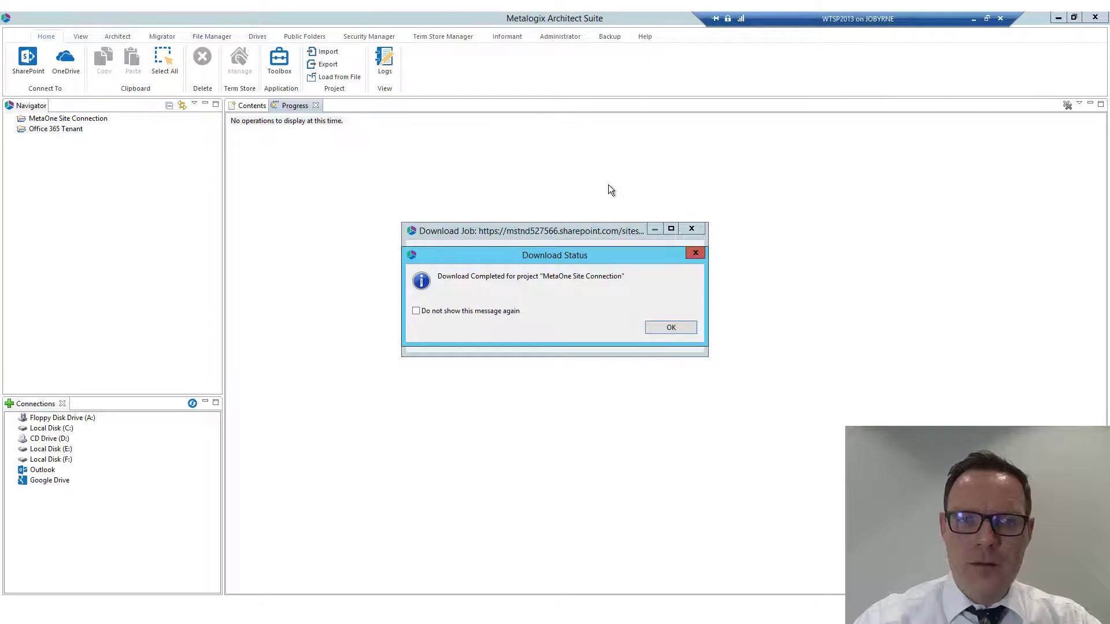
{"action": "left_click", "coordinate": [678, 328]}
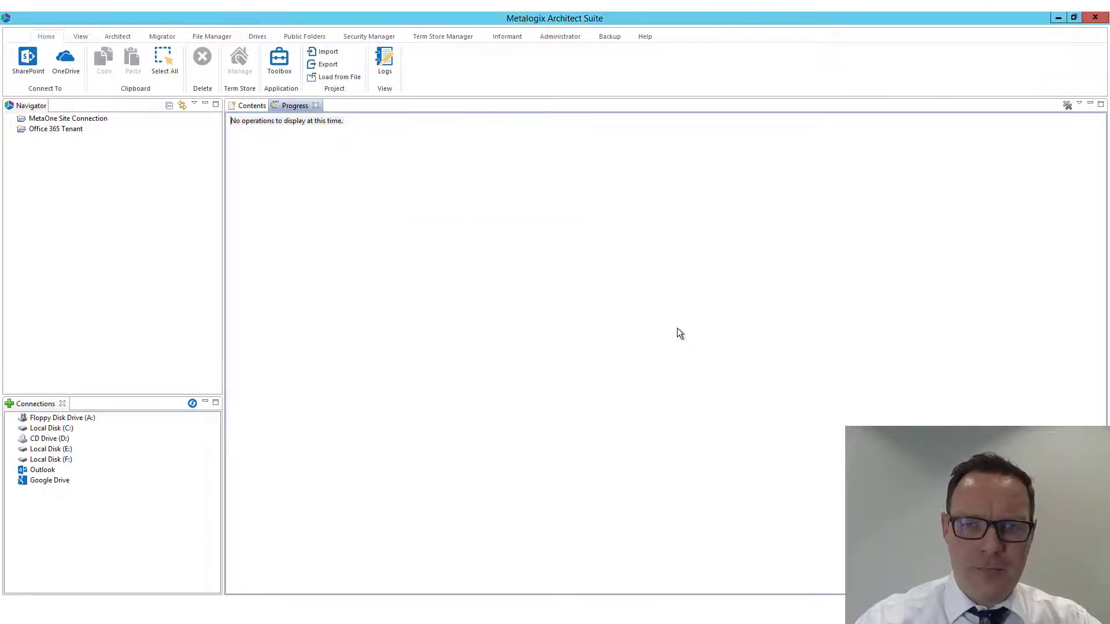
View the Documents library of the MetaOne site under MetaOne Site Connection, with the Name column widened
{"action": "left_click", "coordinate": [11, 118]}
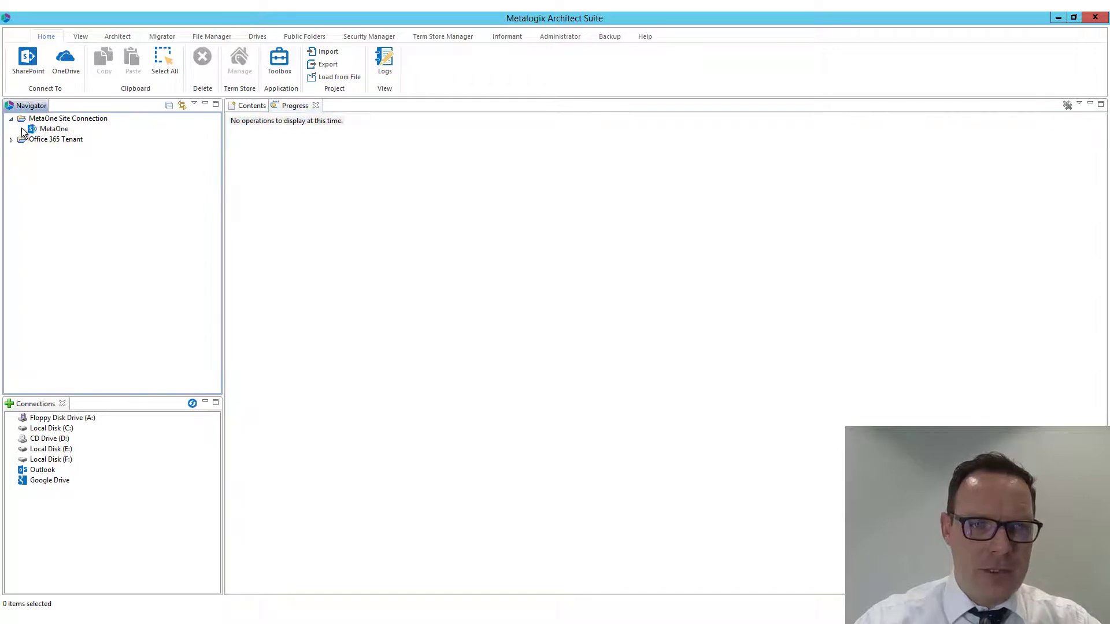
{"action": "left_click", "coordinate": [22, 130]}
{"action": "left_click", "coordinate": [32, 139]}
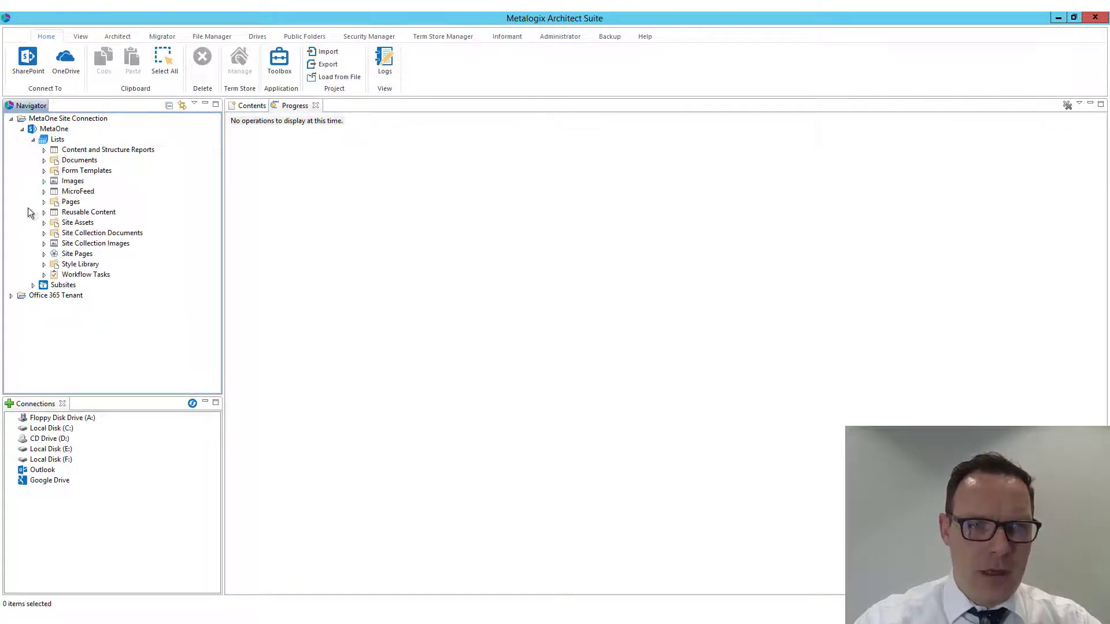
{"action": "left_click", "coordinate": [79, 162]}
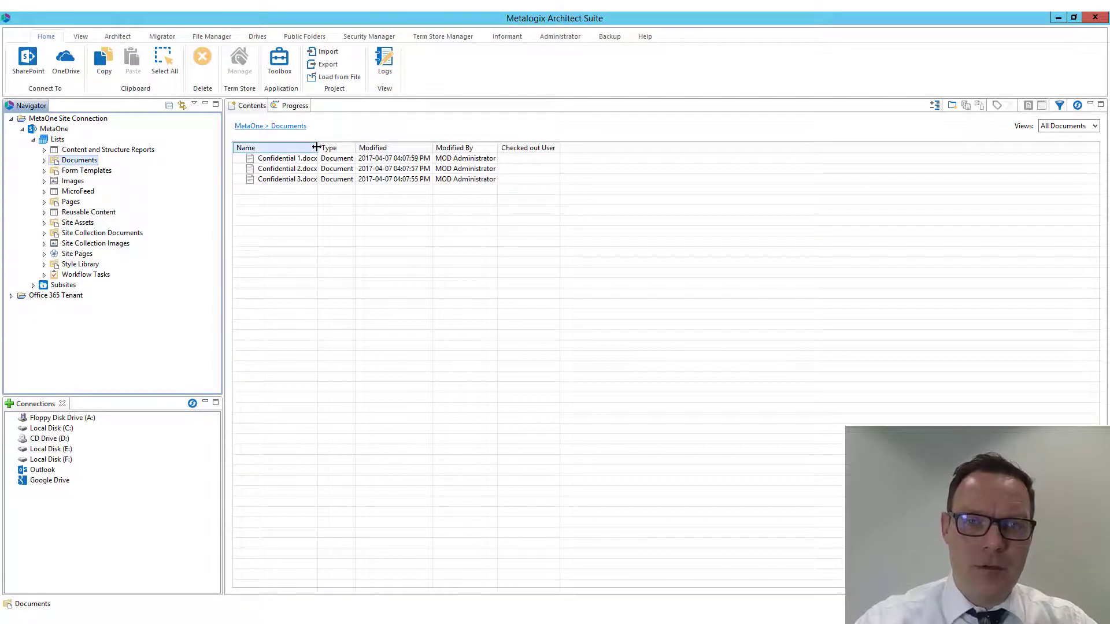
{"action": "left_click_drag", "start_coordinate": [317, 148], "coordinate": [374, 148]}
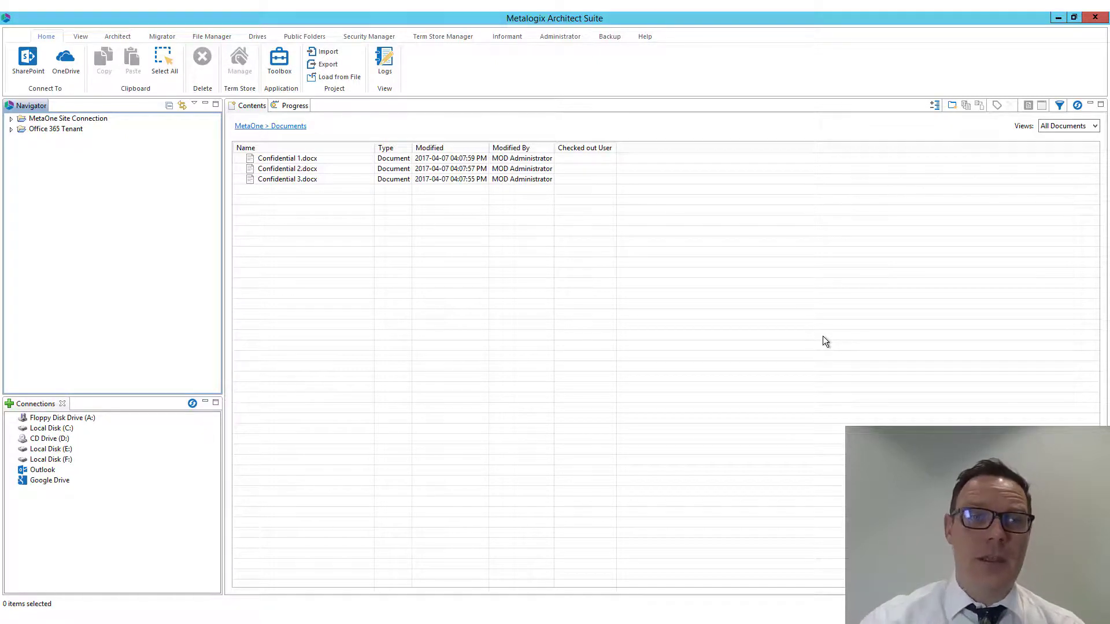
Start a new SharePoint connection named Wingtip Farm Connection with the type On-premises Farm (Central Administration required)
{"action": "left_click", "coordinate": [27, 65]}
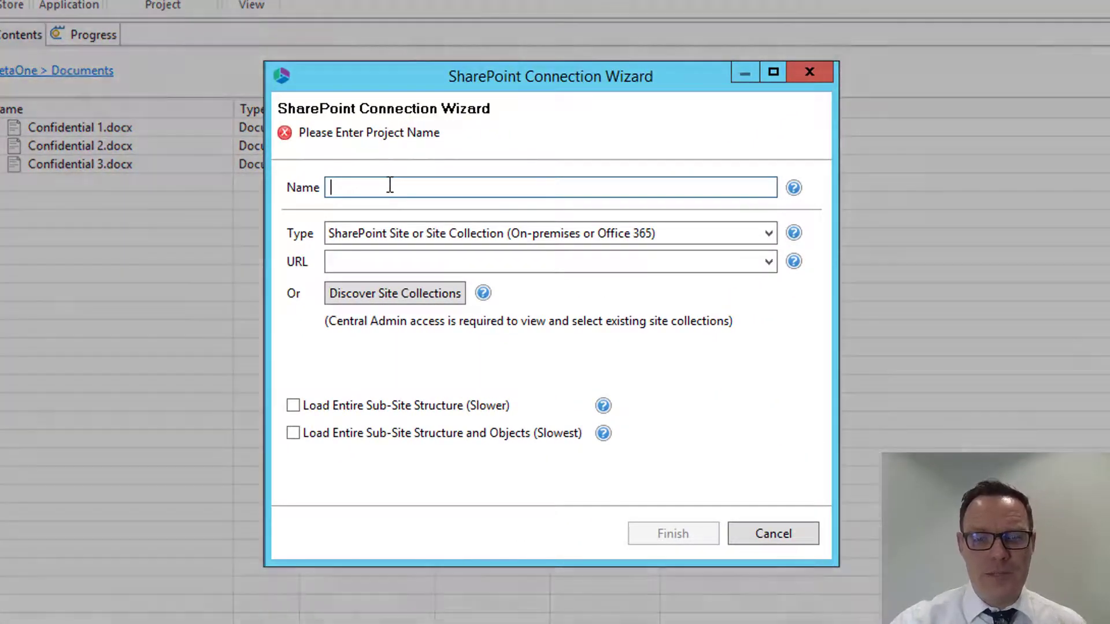
{"action": "type", "text": "W"}
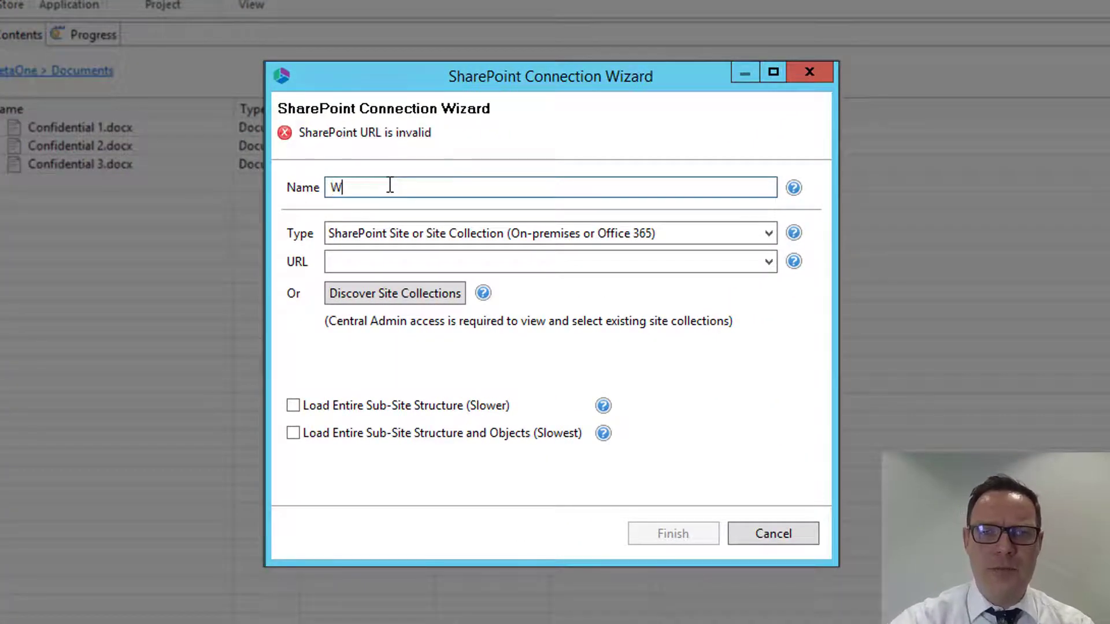
{"action": "type", "text": "ingtip F"}
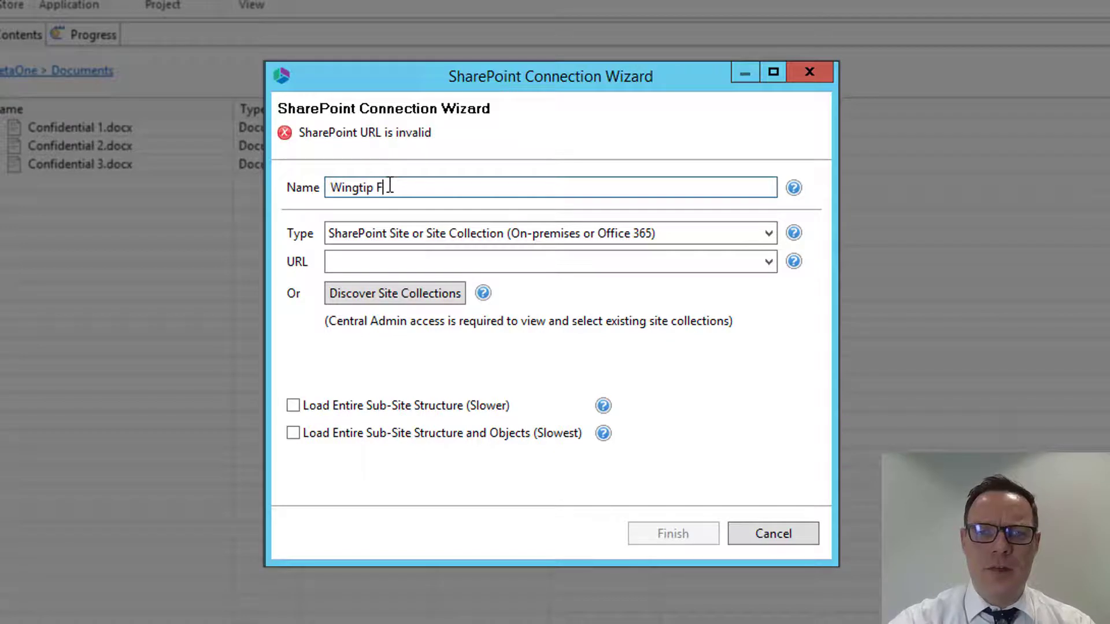
{"action": "type", "text": "arm Connection"}
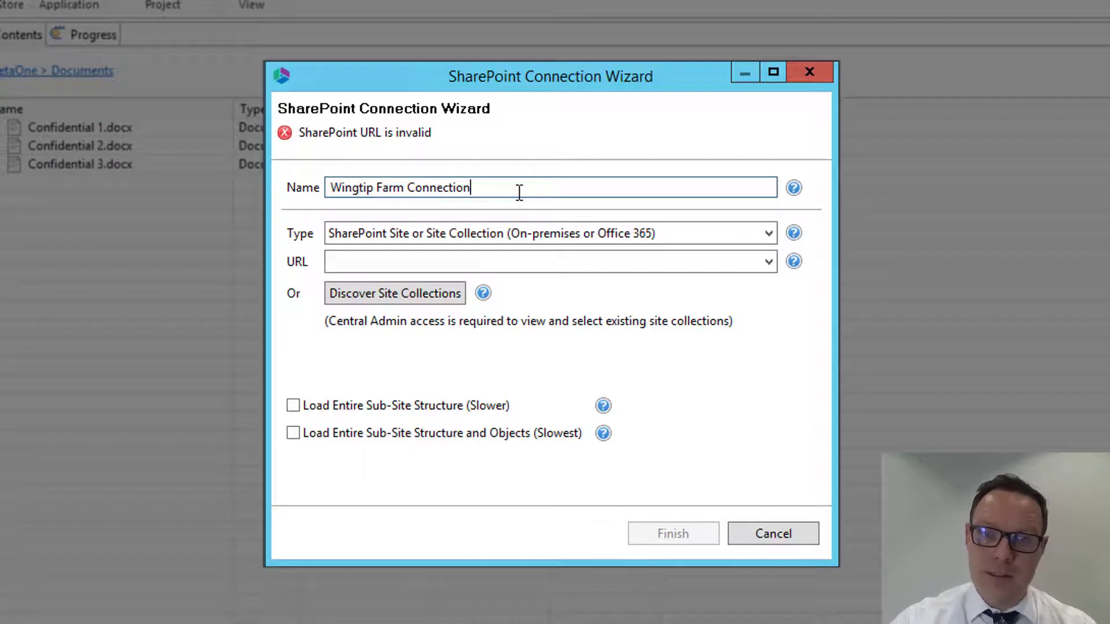
{"action": "left_click", "coordinate": [534, 234]}
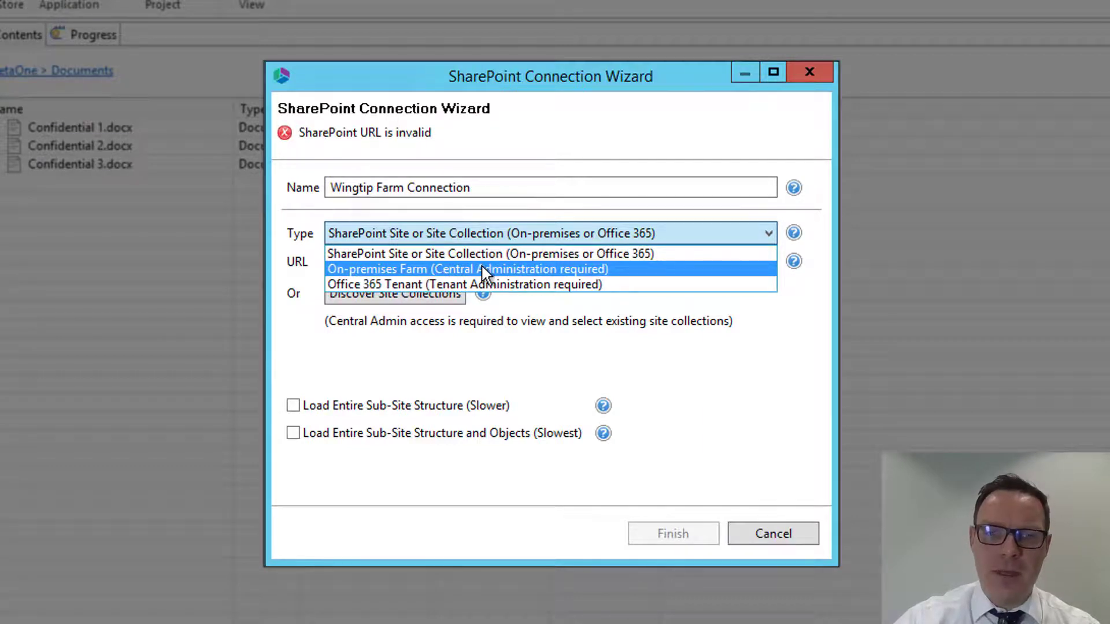
{"action": "left_click", "coordinate": [629, 274]}
{"action": "left_click", "coordinate": [355, 264]}
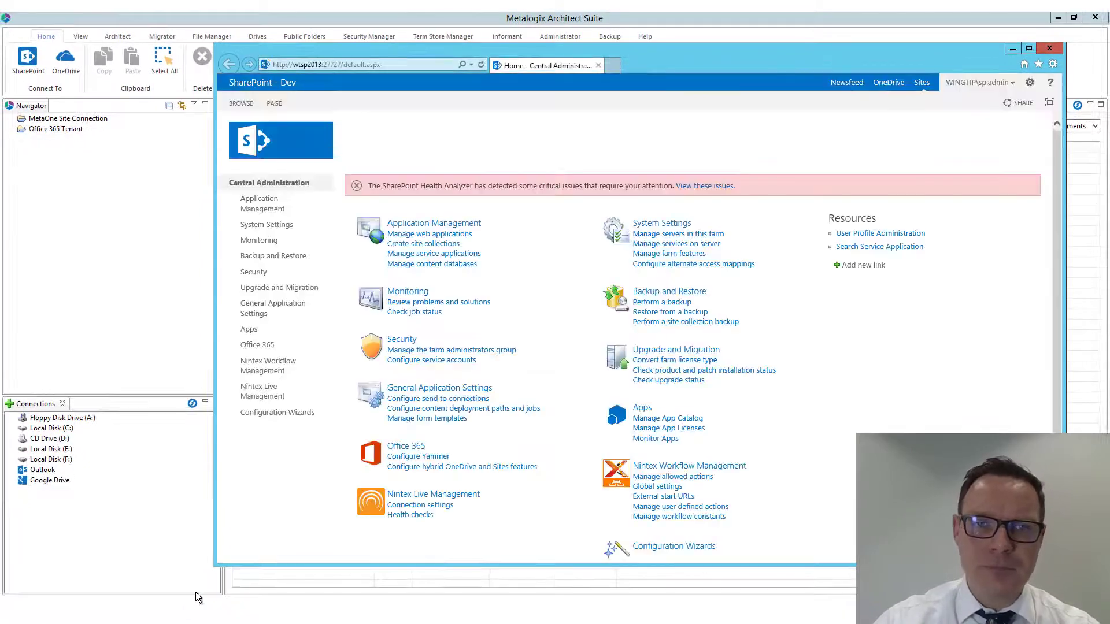
{"action": "left_click", "coordinate": [341, 64]}
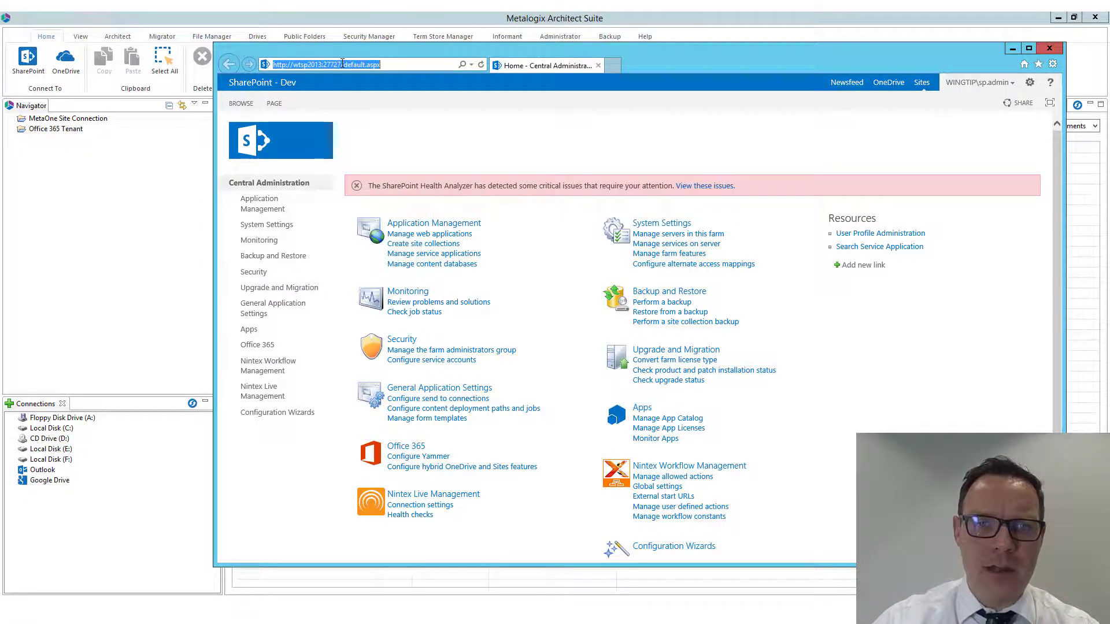
{"action": "left_click_drag", "start_coordinate": [341, 64], "coordinate": [264, 65]}
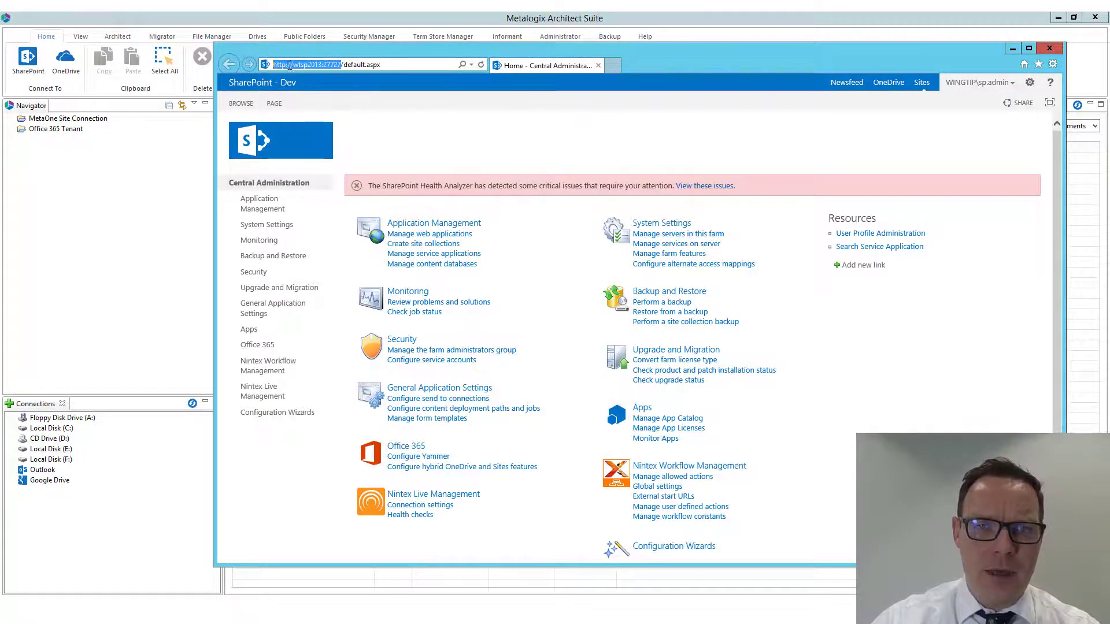
{"action": "right_click", "coordinate": [322, 65]}
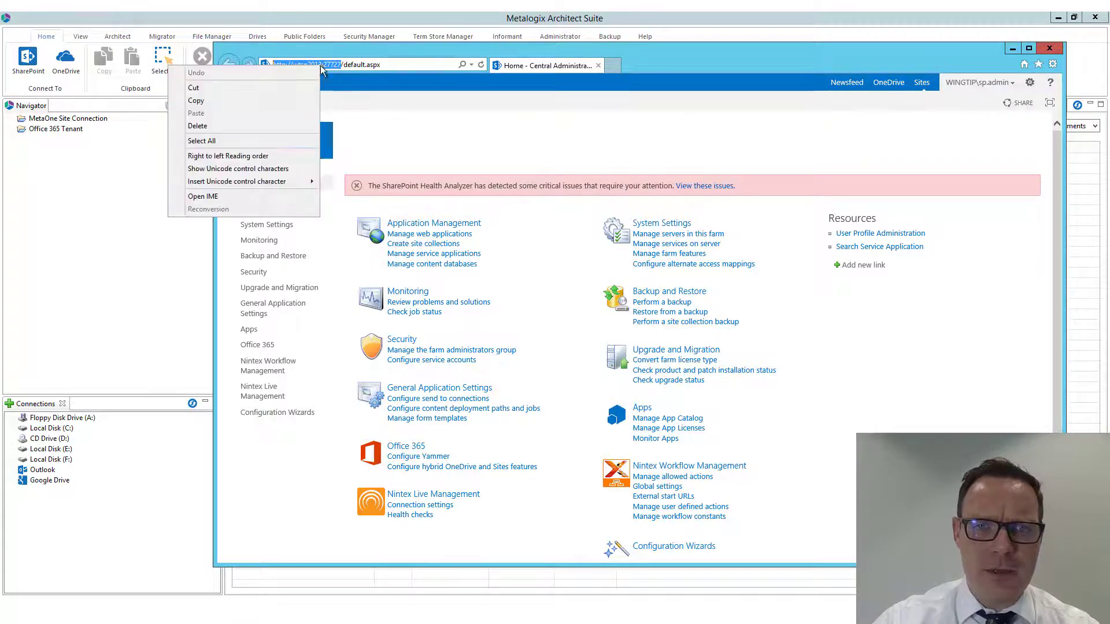
{"action": "left_click", "coordinate": [269, 100]}
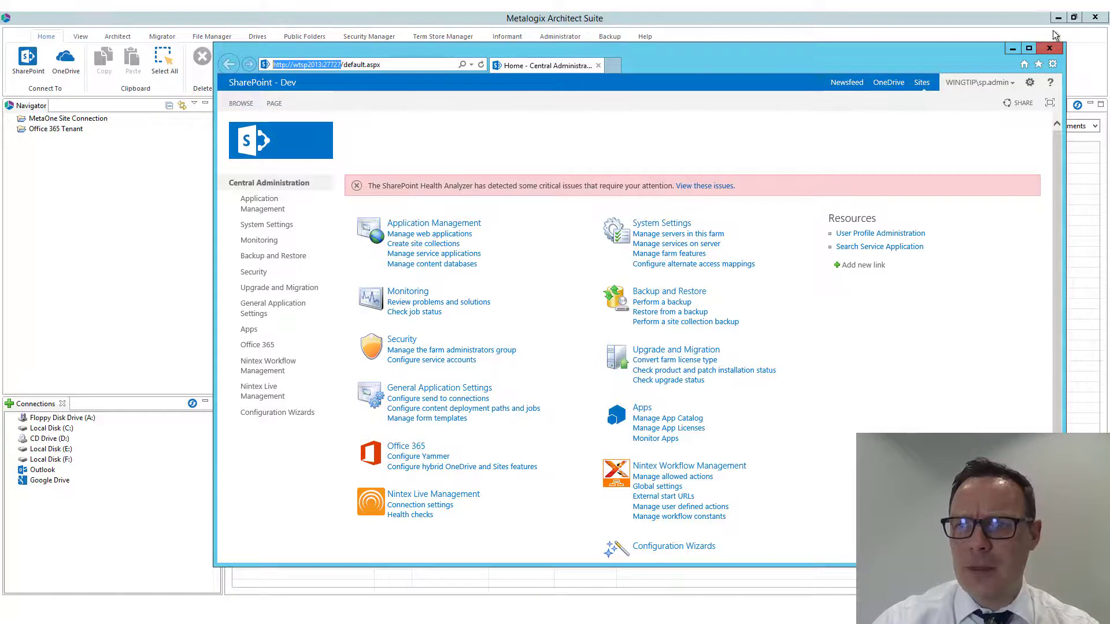
{"action": "left_click", "coordinate": [1012, 49]}
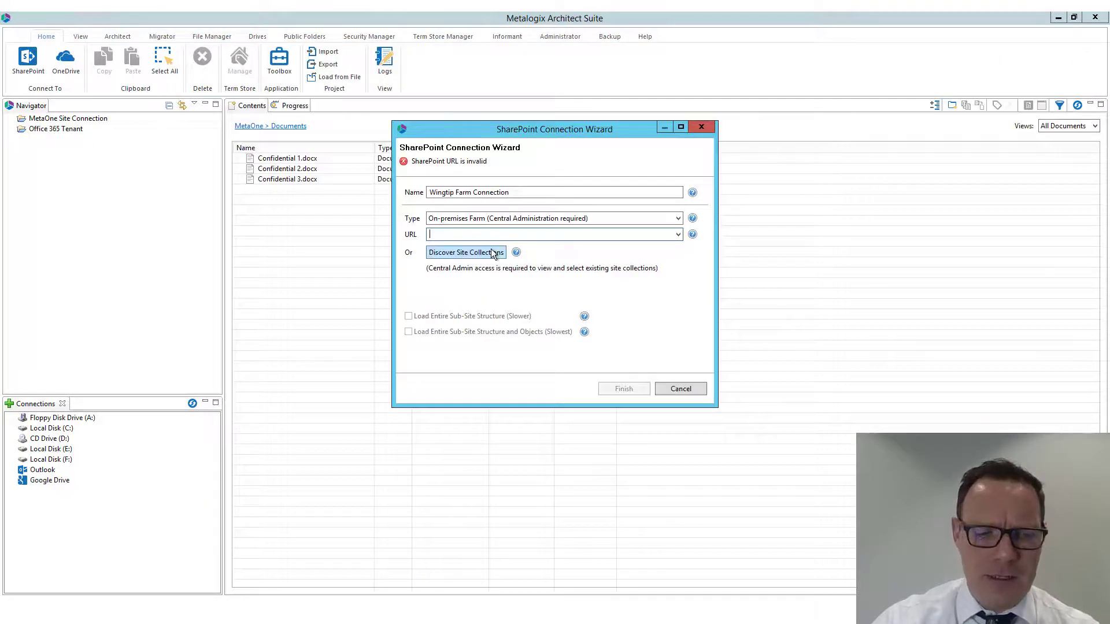
{"action": "key", "text": "ctrl+v"}
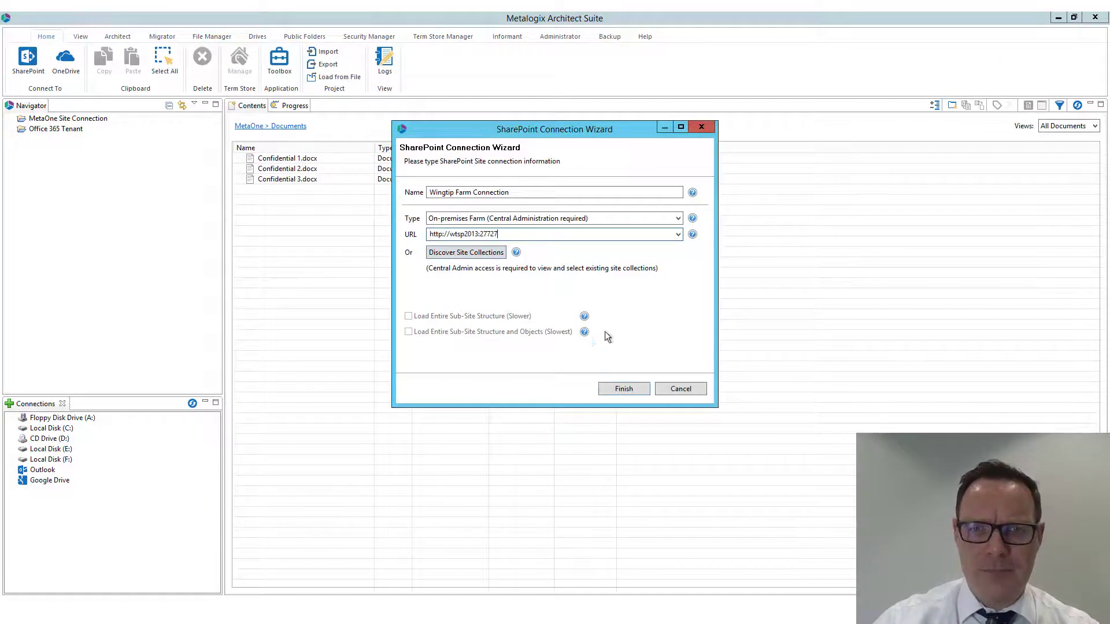
{"action": "left_click", "coordinate": [623, 388]}
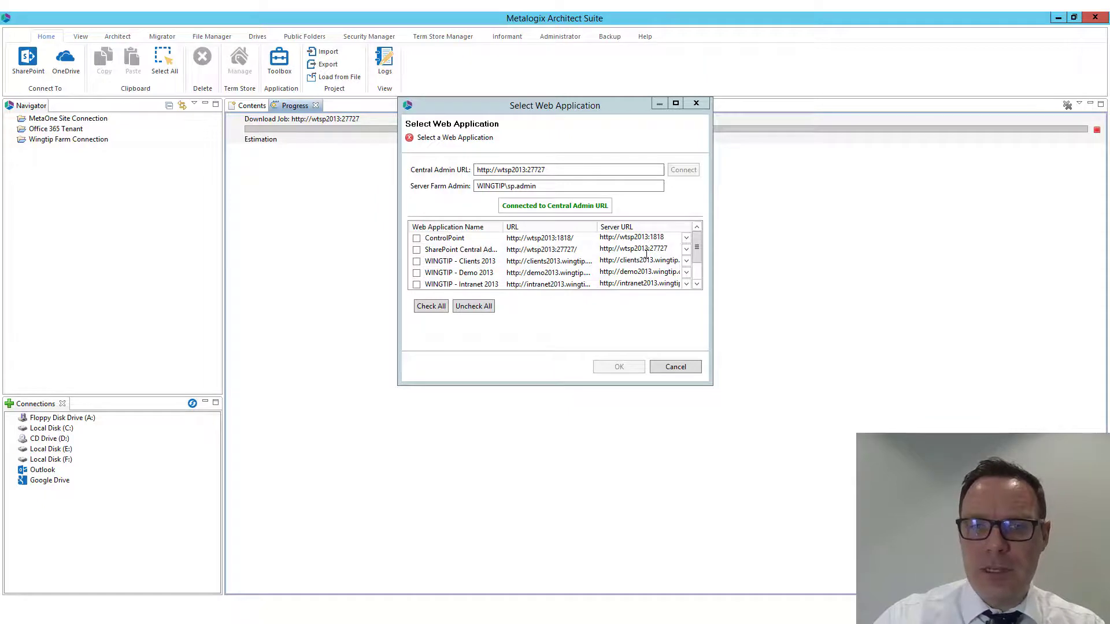
Load only the WINGTIP - Intranet 2013 web application into the farm connection, enlarging the selection window, and dismiss the download status message
{"action": "left_click_drag", "start_coordinate": [711, 386], "coordinate": [954, 493]}
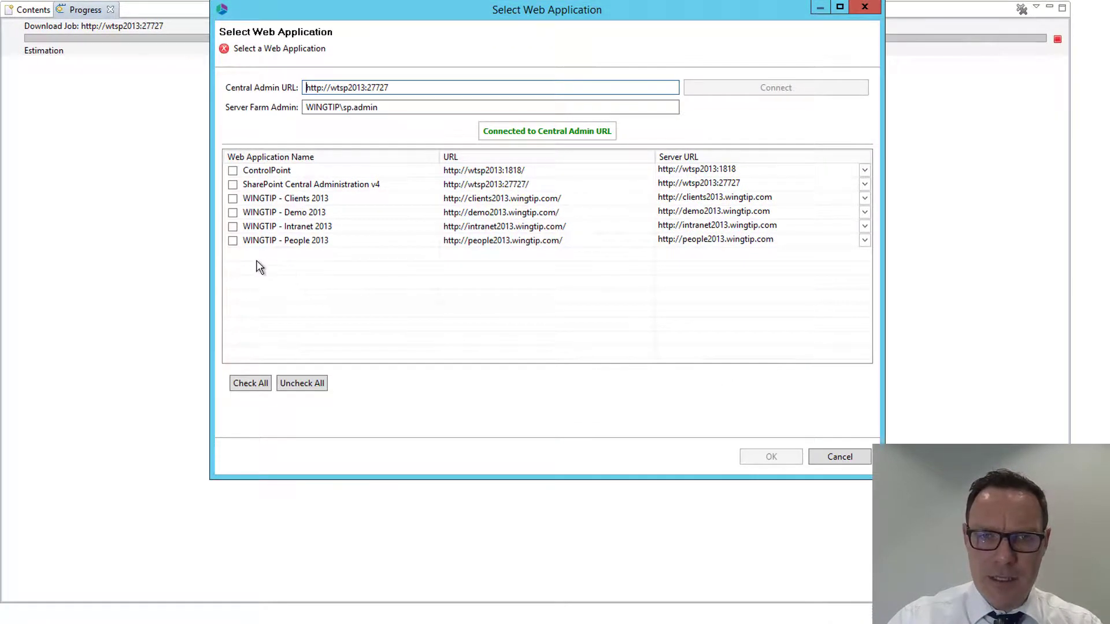
{"action": "left_click", "coordinate": [233, 228]}
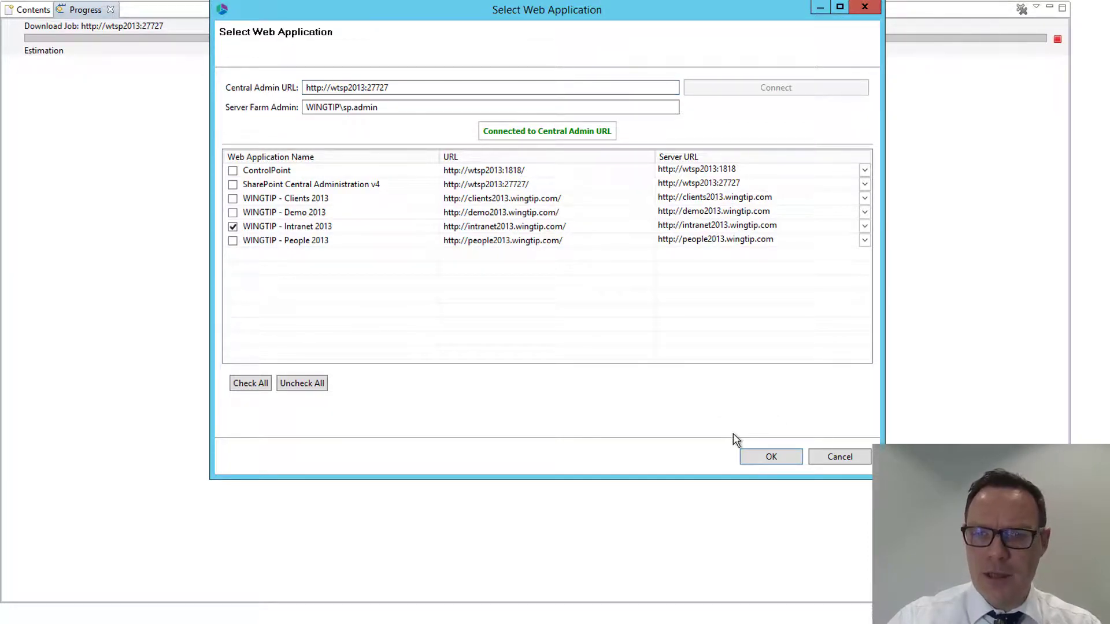
{"action": "left_click", "coordinate": [768, 457]}
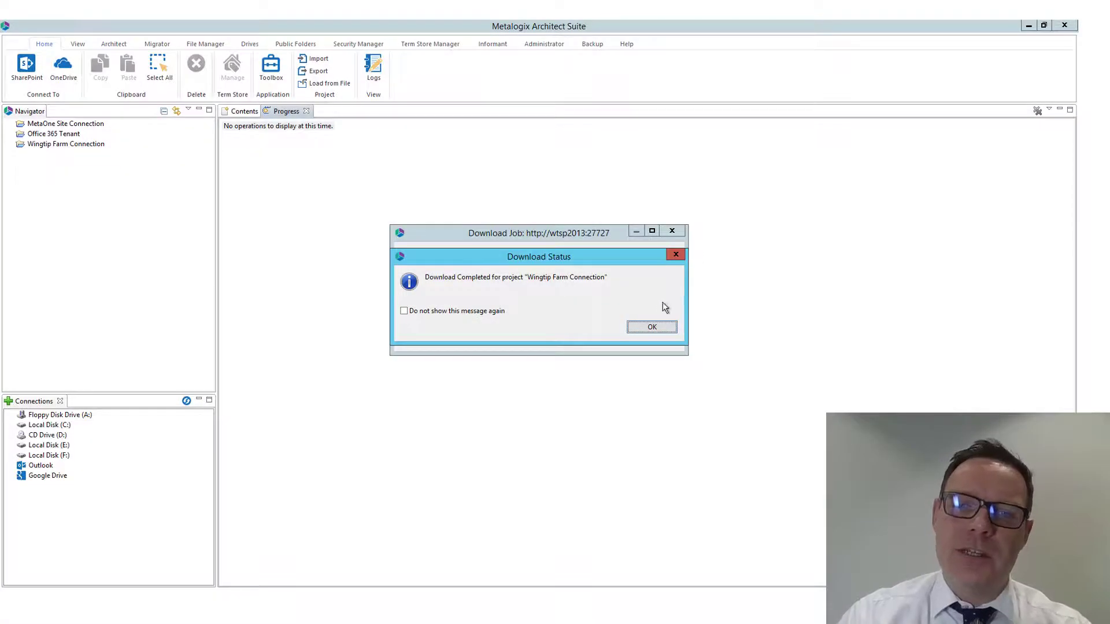
{"action": "left_click", "coordinate": [651, 328]}
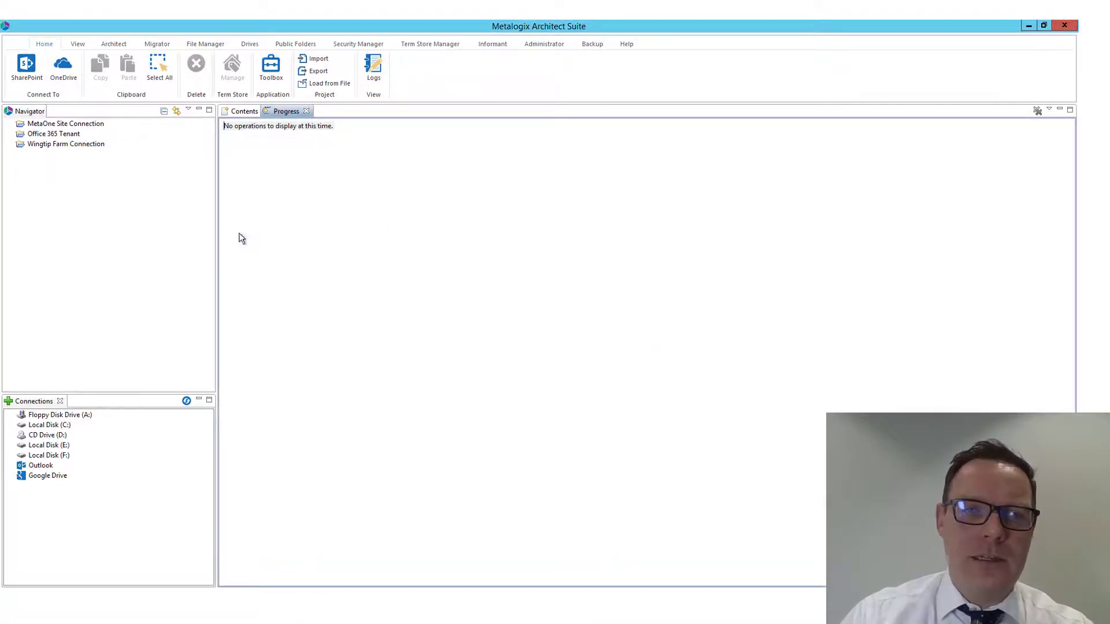
Expand Wingtip Farm Connection down to the WINGTIP - Intranet 2013 site collections and load the WINGTIP Intranet 2013 (intranet2013.wingtip.com) site
{"action": "left_click", "coordinate": [10, 144]}
{"action": "left_click", "coordinate": [21, 155]}
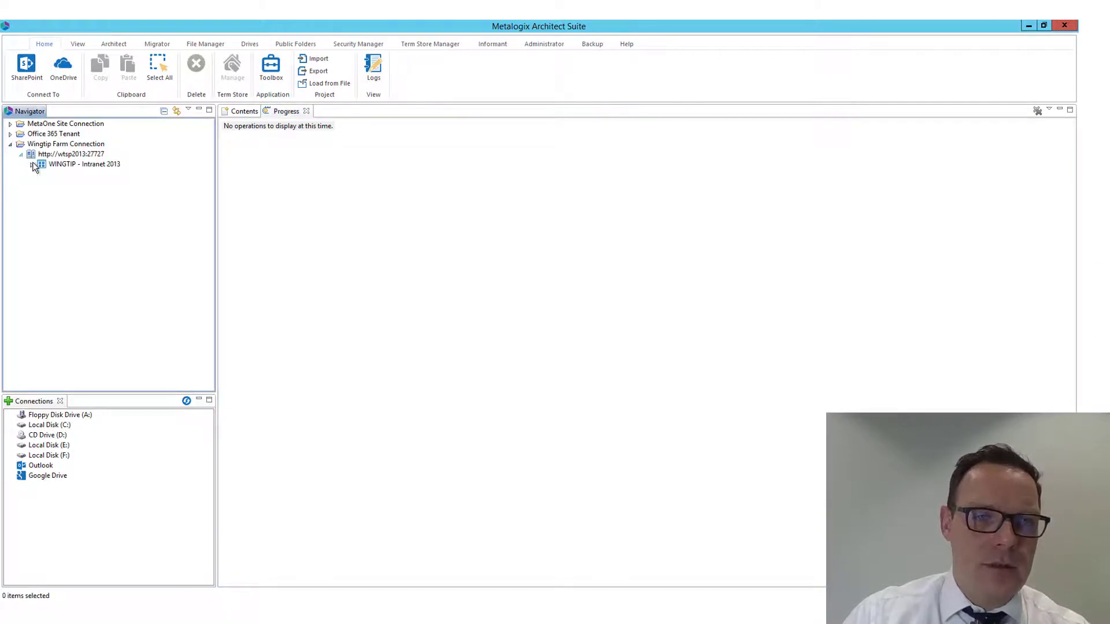
{"action": "left_click", "coordinate": [31, 165]}
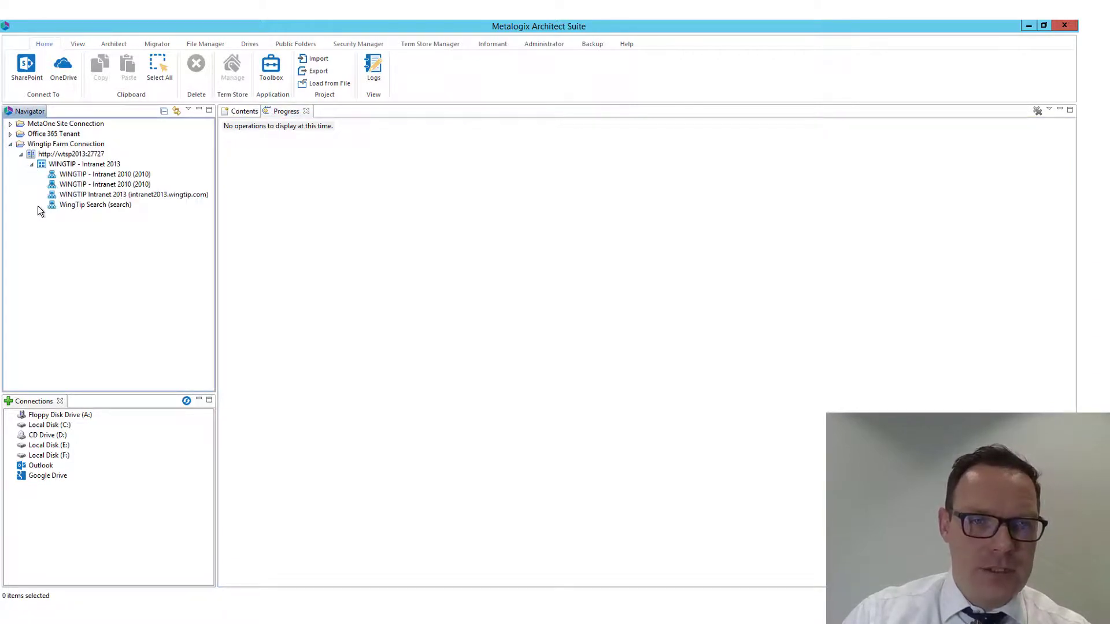
{"action": "left_click", "coordinate": [72, 198]}
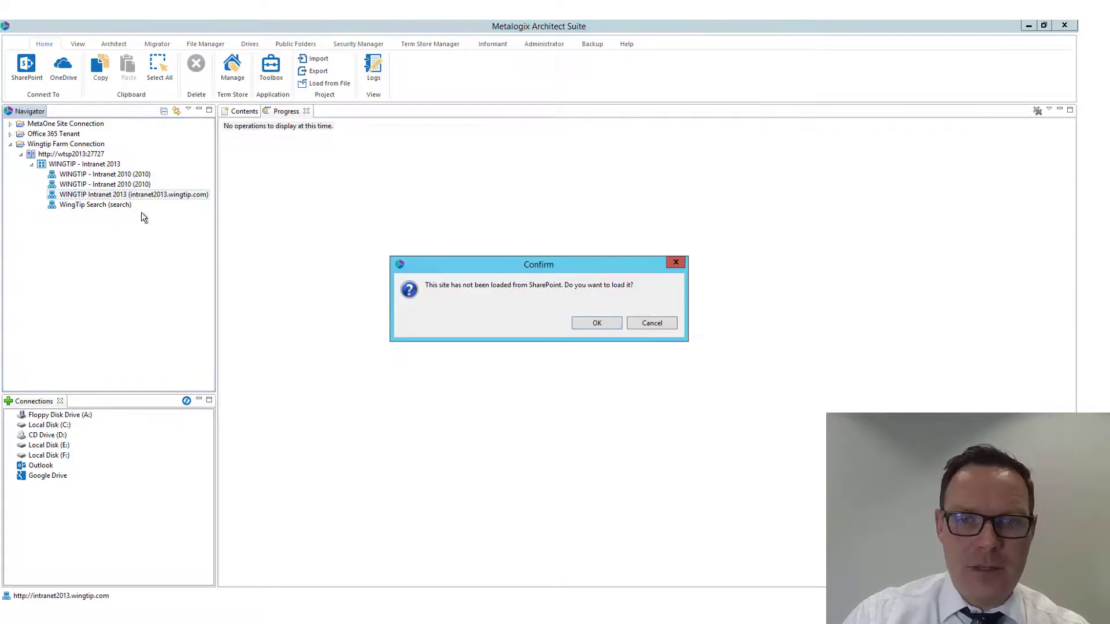
{"action": "left_click", "coordinate": [595, 323]}
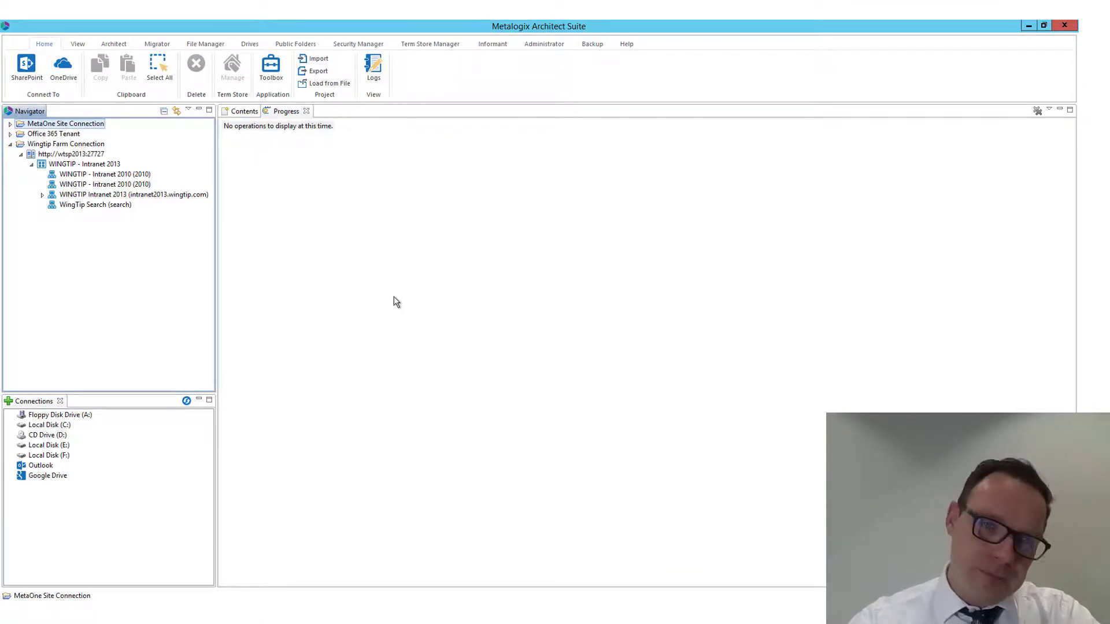
{"action": "right_click", "coordinate": [80, 197]}
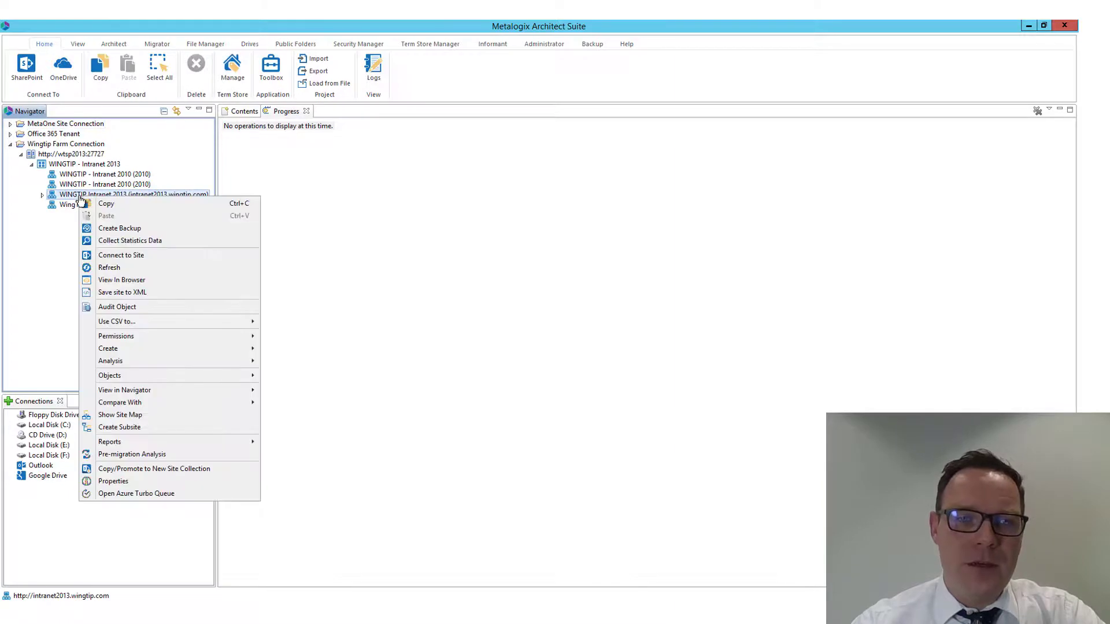
{"action": "left_click", "coordinate": [133, 283]}
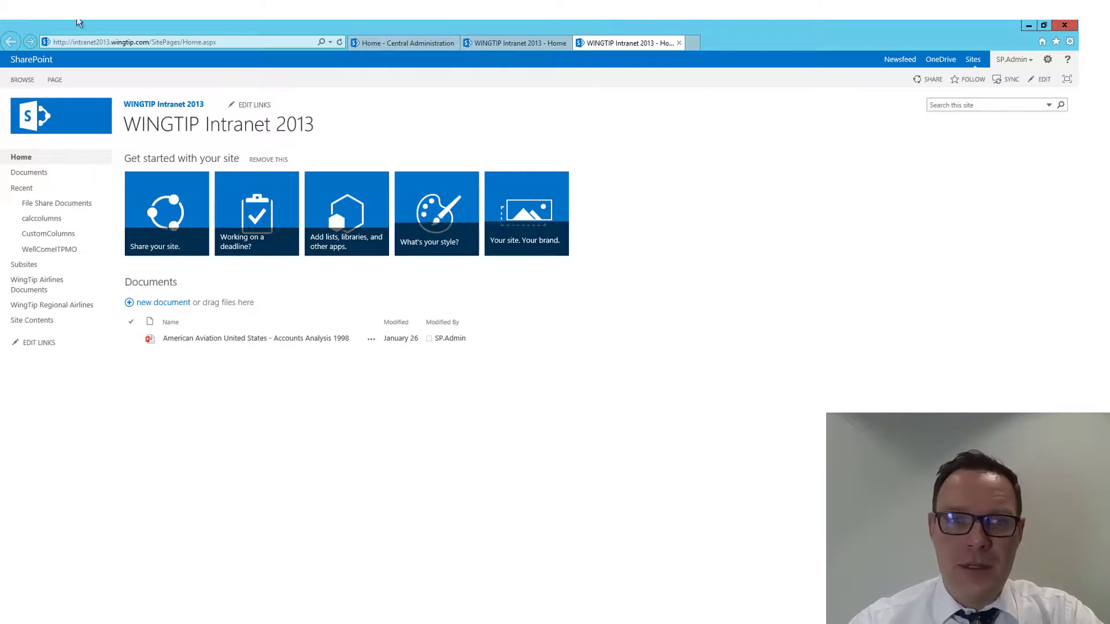
{"action": "left_click", "coordinate": [127, 42]}
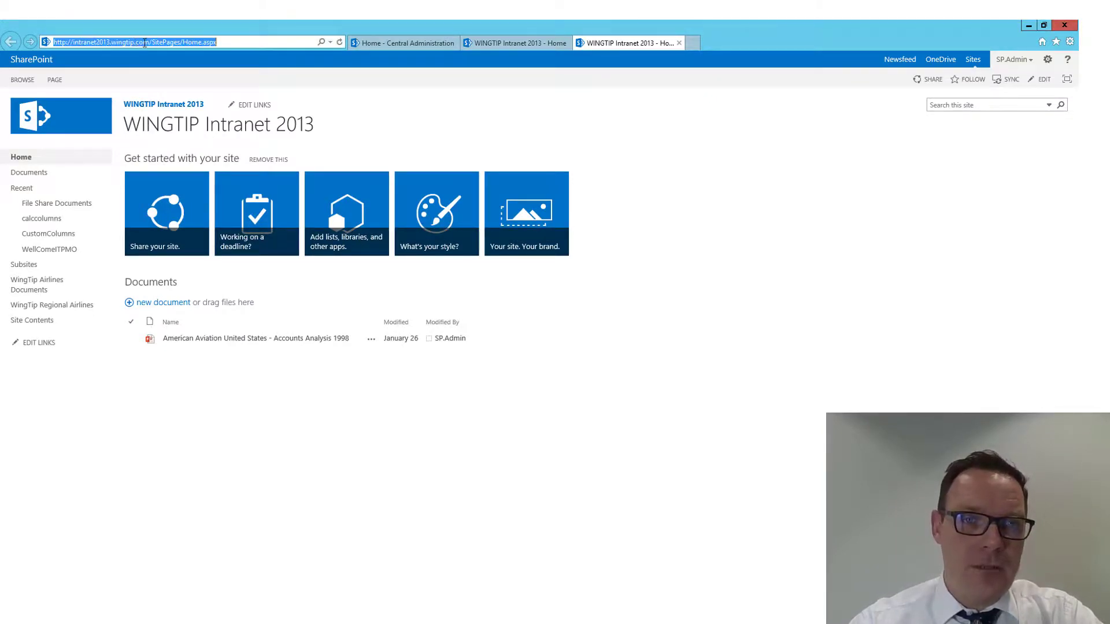
{"action": "left_click", "coordinate": [149, 42]}
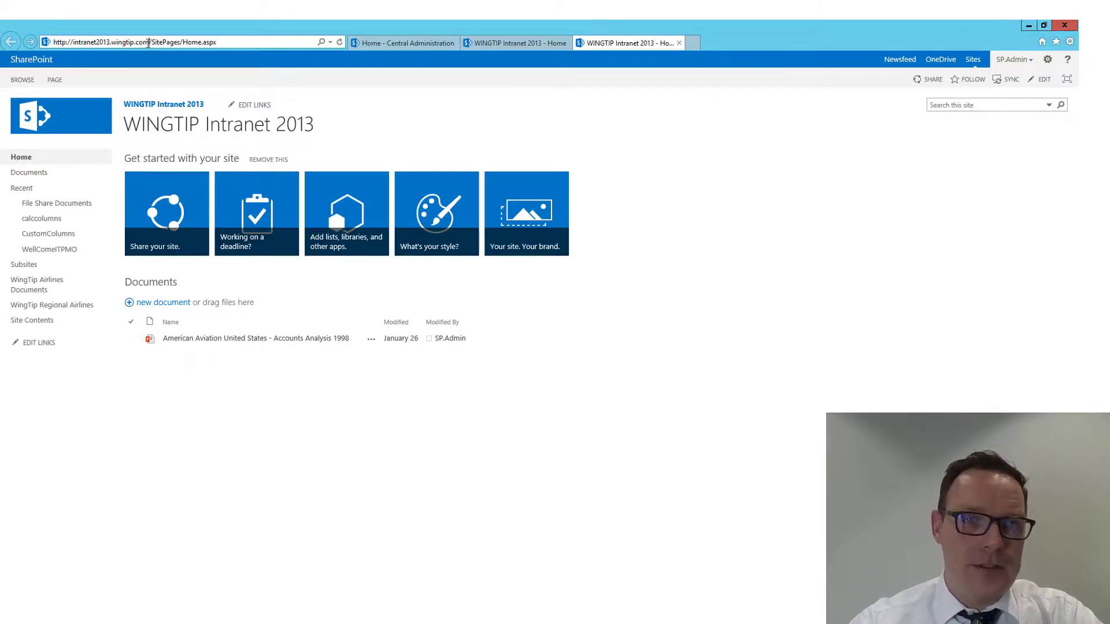
{"action": "left_click_drag", "start_coordinate": [149, 42], "coordinate": [70, 39]}
{"action": "right_click", "coordinate": [90, 41]}
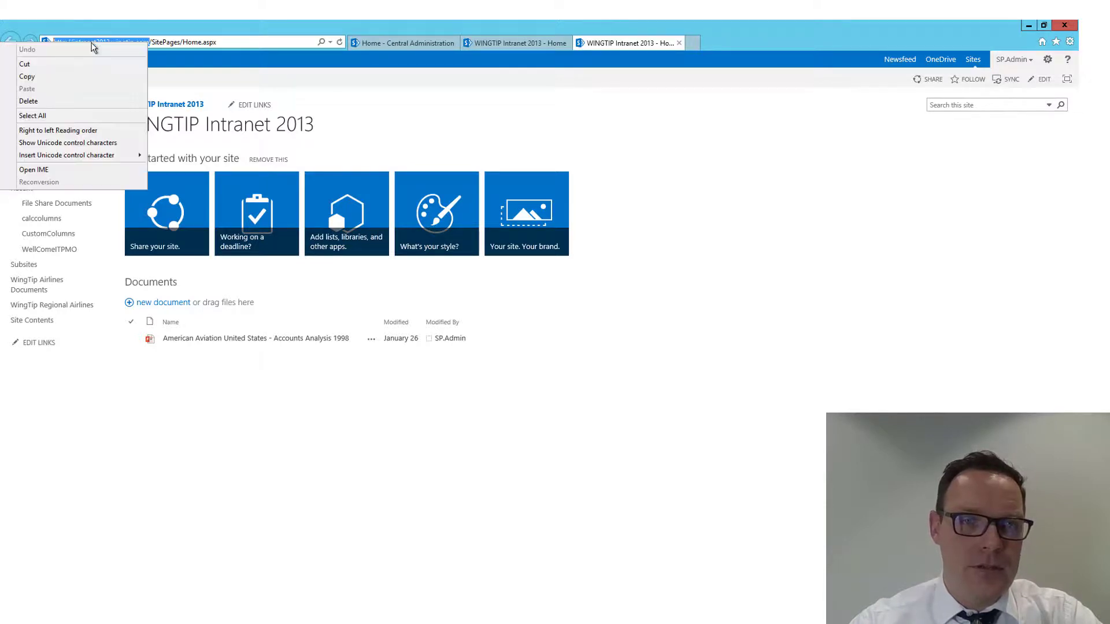
{"action": "left_click", "coordinate": [92, 80]}
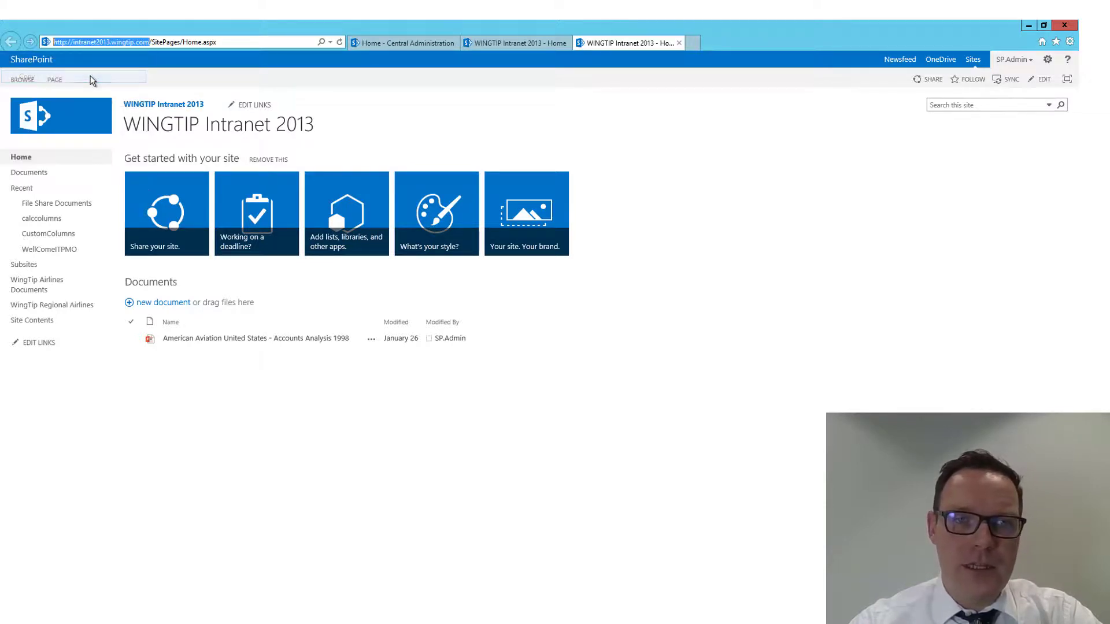
Return to Metalogix Architect Suite and start a new SharePoint site or site collection connection named Wingtip Intranet Site Connection
{"action": "left_click", "coordinate": [1029, 26]}
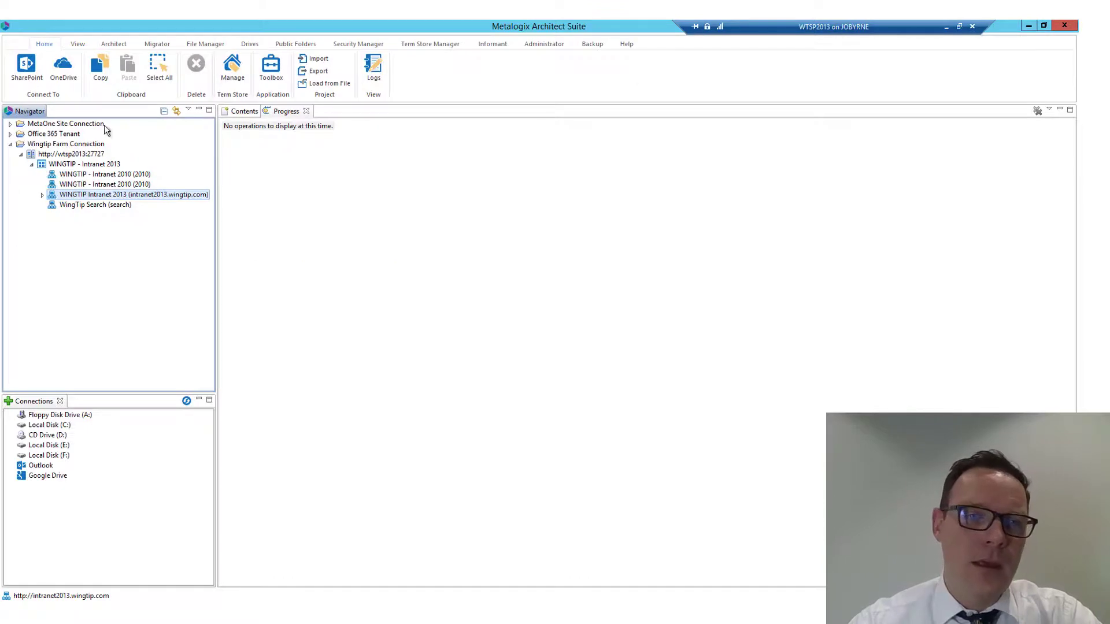
{"action": "left_click", "coordinate": [64, 125]}
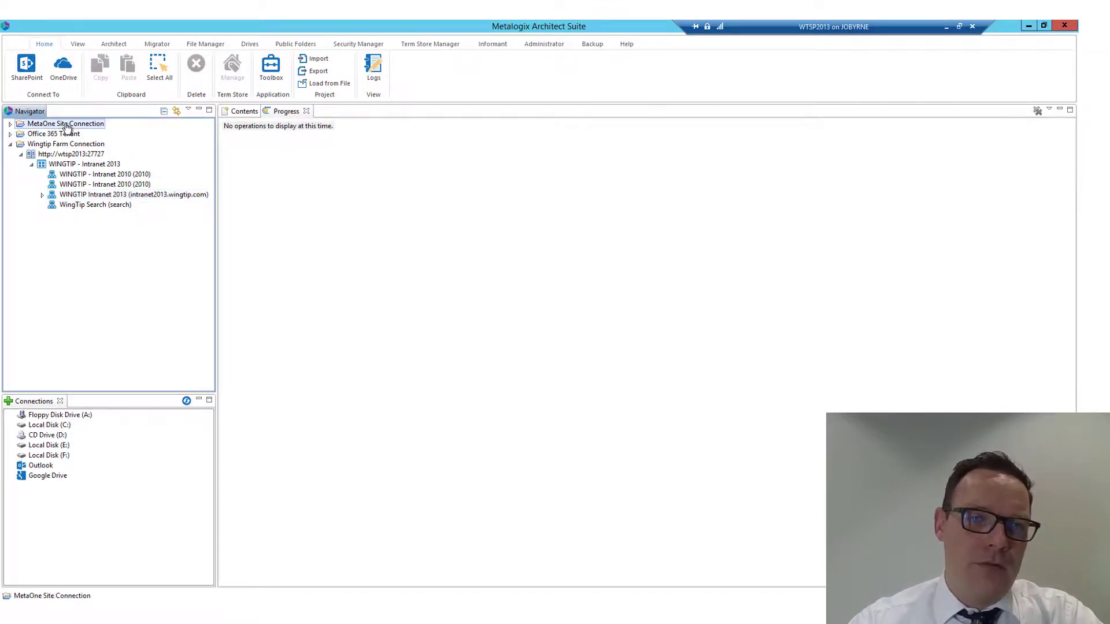
{"action": "left_click", "coordinate": [24, 69]}
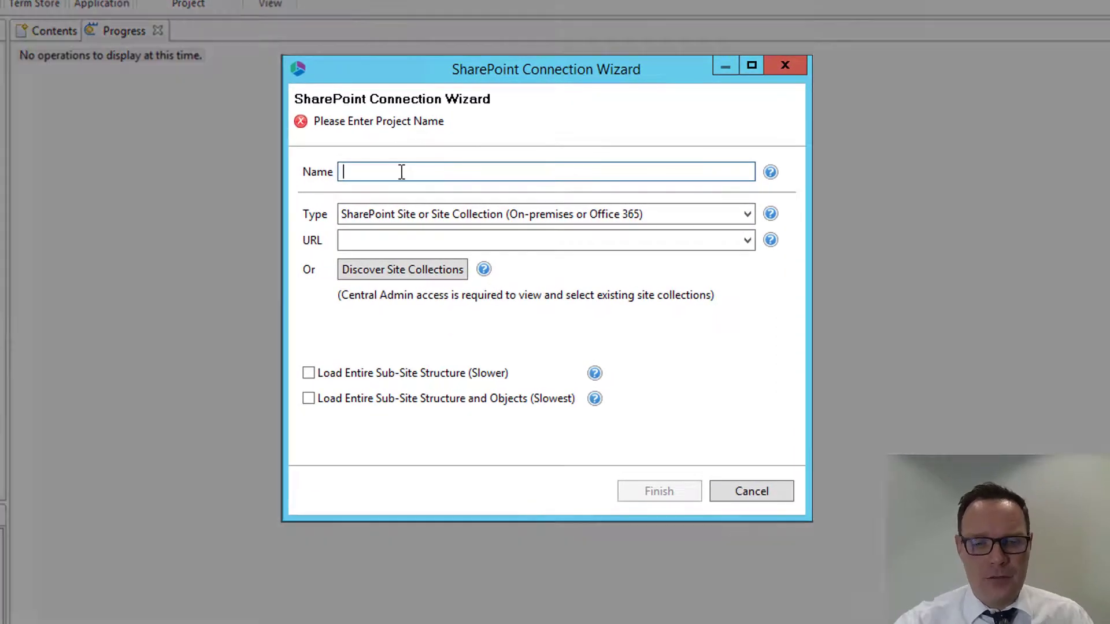
{"action": "type", "text": "Wingt"}
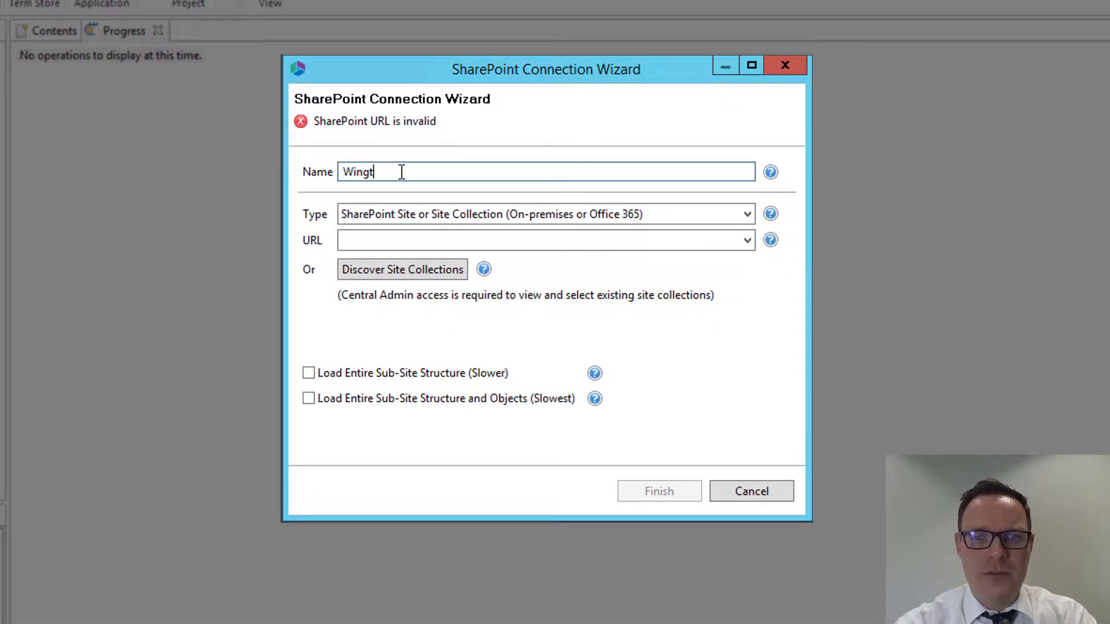
{"action": "type", "text": "ip Intranet "}
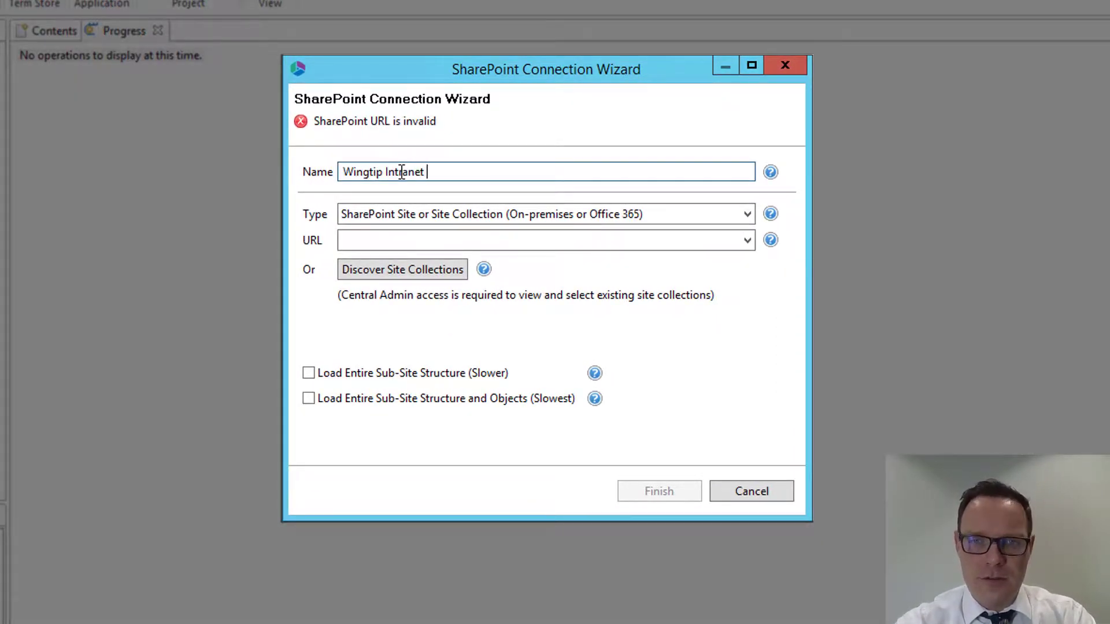
{"action": "type", "text": "Si"}
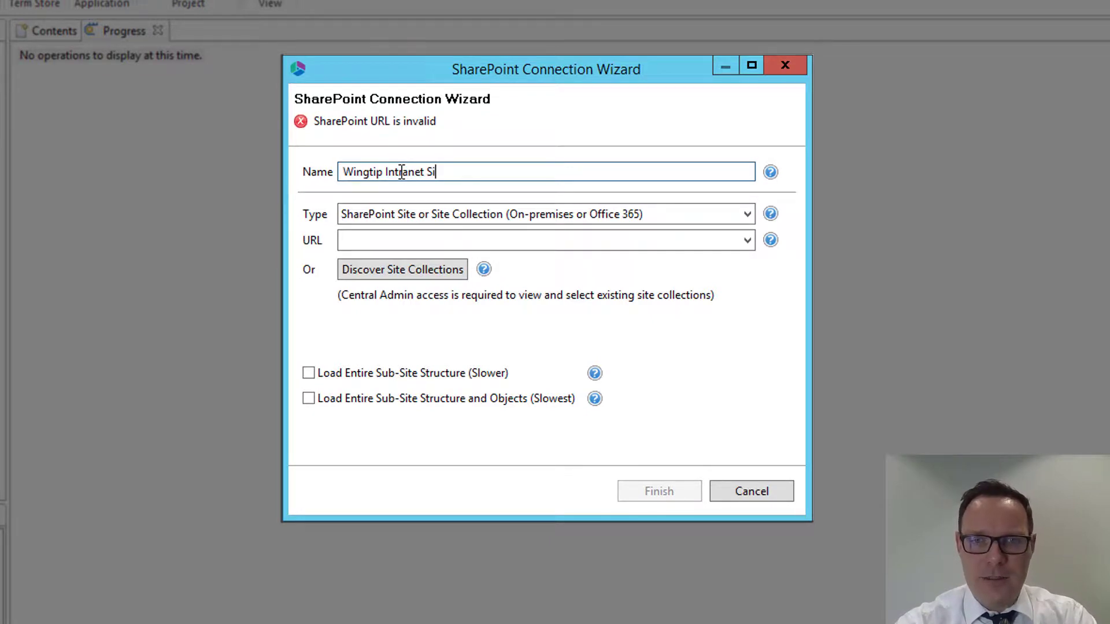
{"action": "type", "text": "te co"}
{"action": "key", "text": "BackSpace"}
{"action": "key", "text": "BackSpace"}
{"action": "type", "text": "C"}
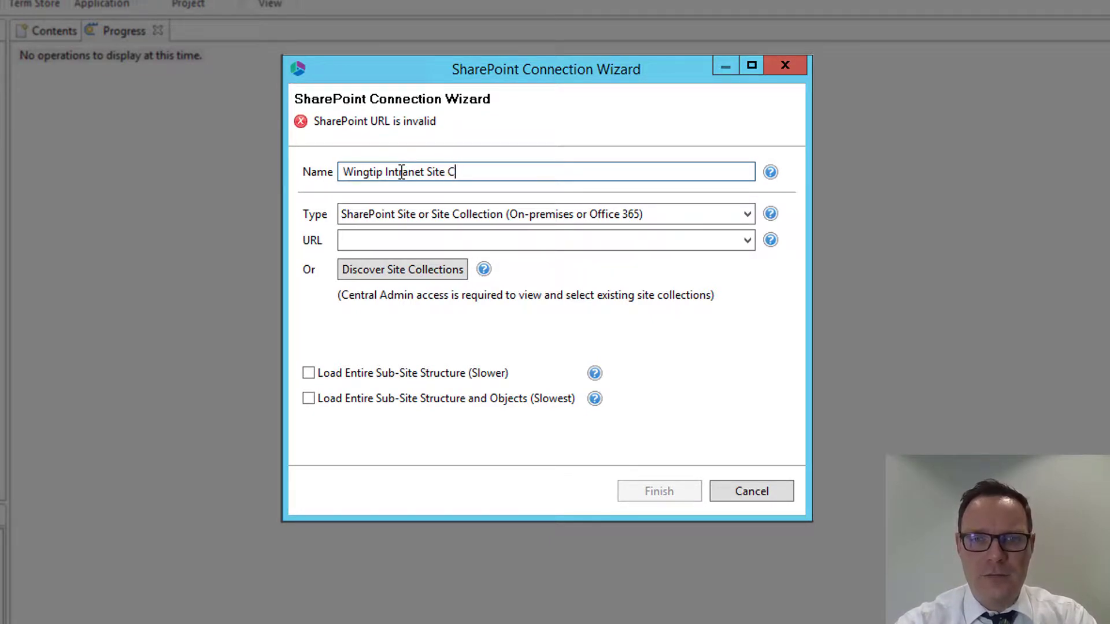
{"action": "type", "text": "onnection"}
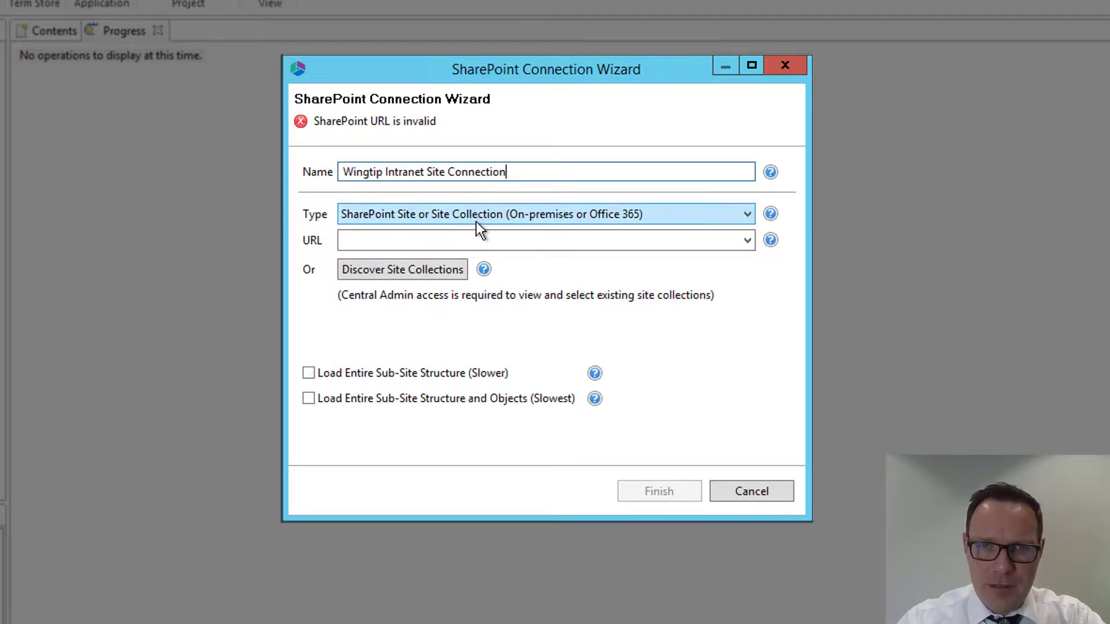
{"action": "left_click", "coordinate": [420, 240]}
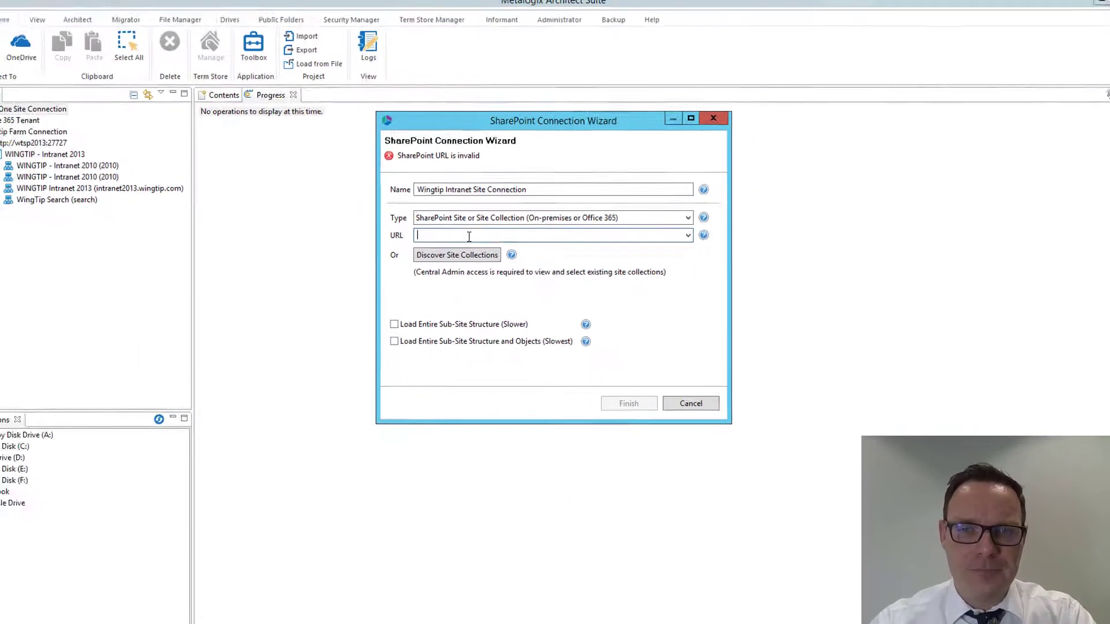
{"action": "key", "text": "alt+Tab"}
{"action": "left_click", "coordinate": [157, 34]}
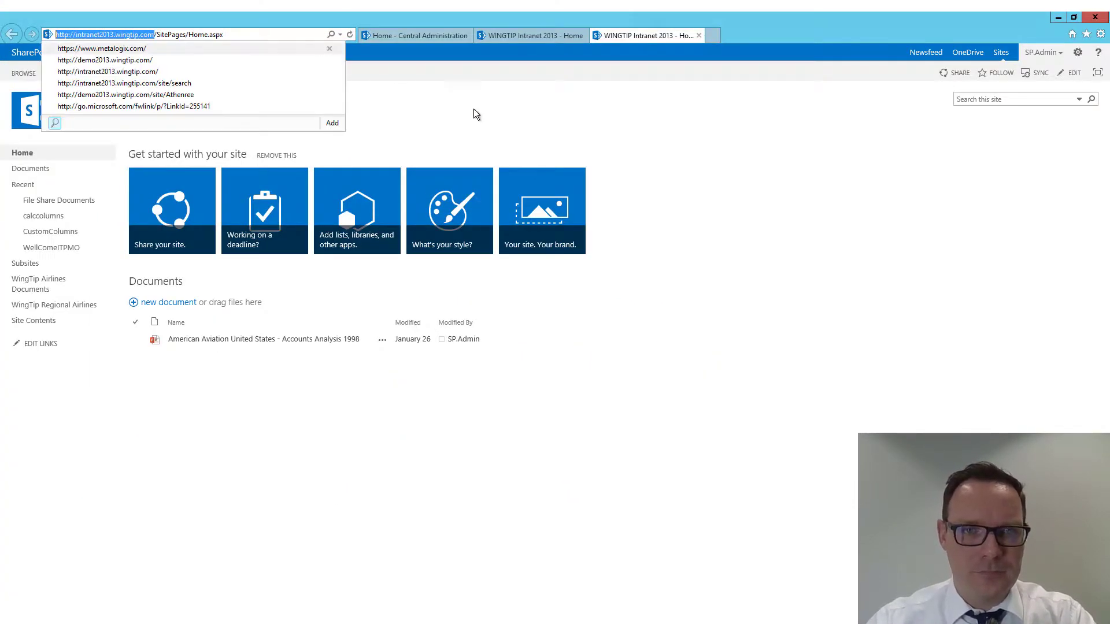
{"action": "key", "text": "alt+Tab"}
{"action": "key", "text": "ctrl+v"}
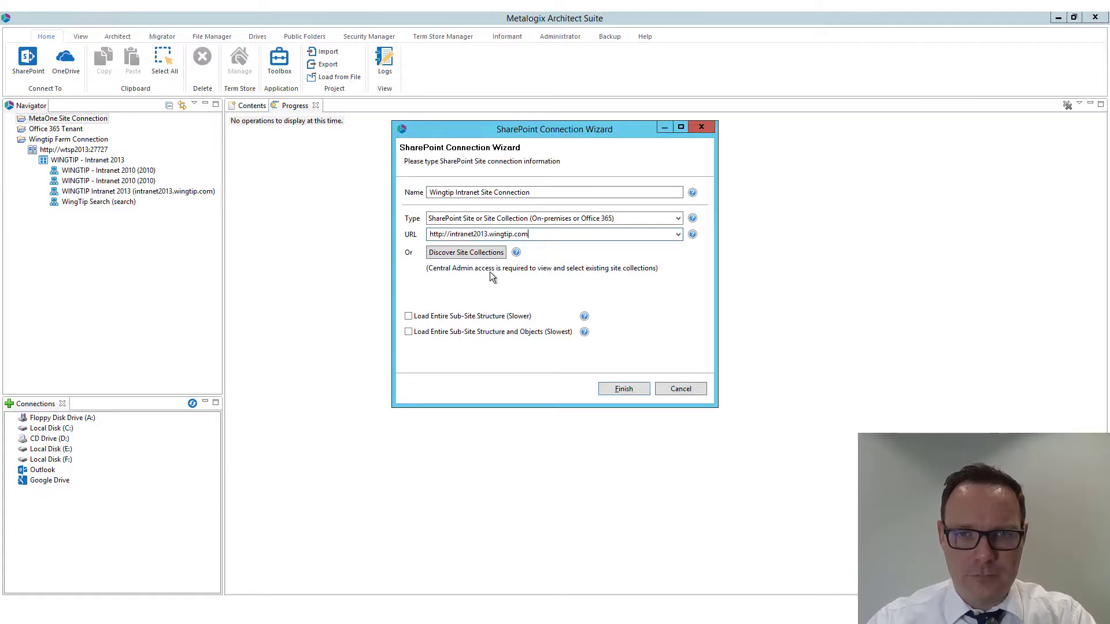
{"action": "left_click", "coordinate": [623, 389]}
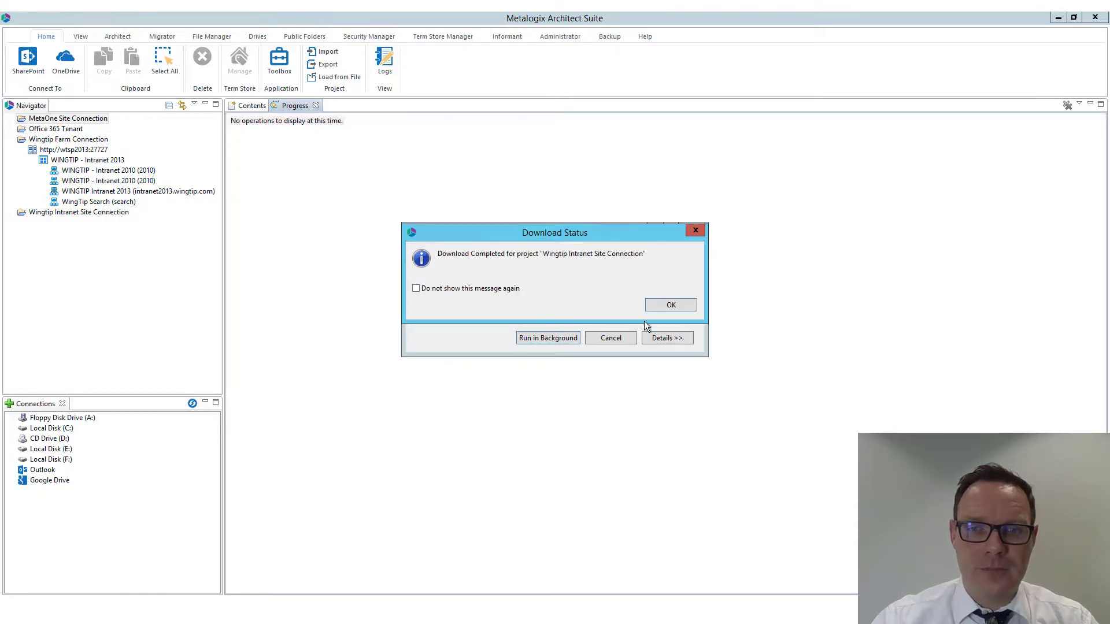
{"action": "left_click", "coordinate": [668, 306]}
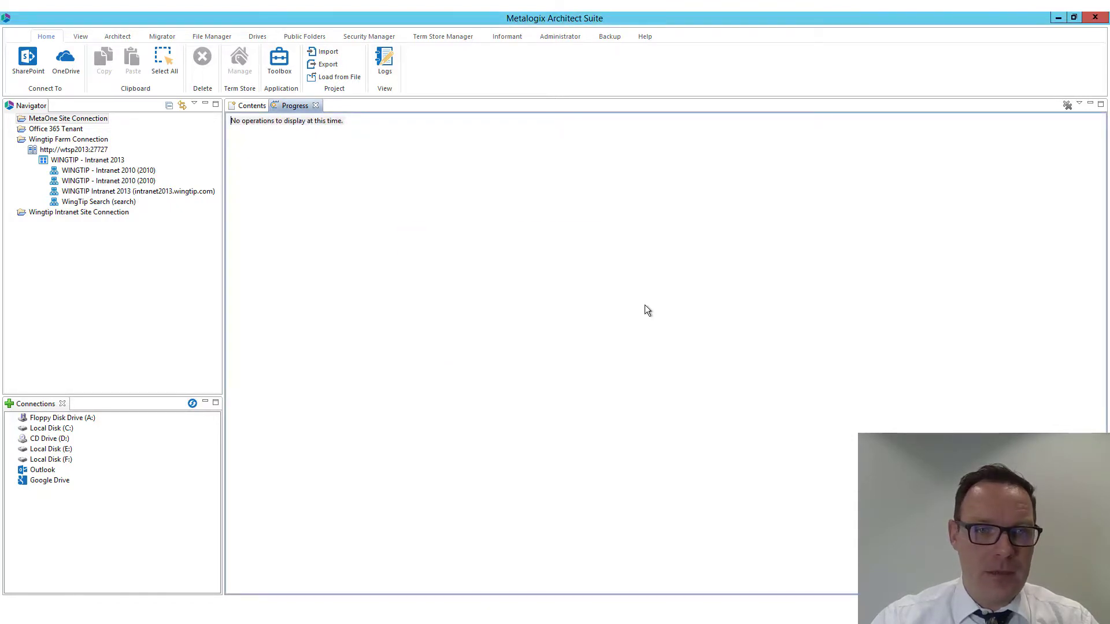
Expand Wingtip Intranet Site Connection down to the WINGTIP Intranet 2013 lists and view the Documents library's contents, widening its columns
{"action": "left_click", "coordinate": [11, 212]}
{"action": "left_click", "coordinate": [22, 222]}
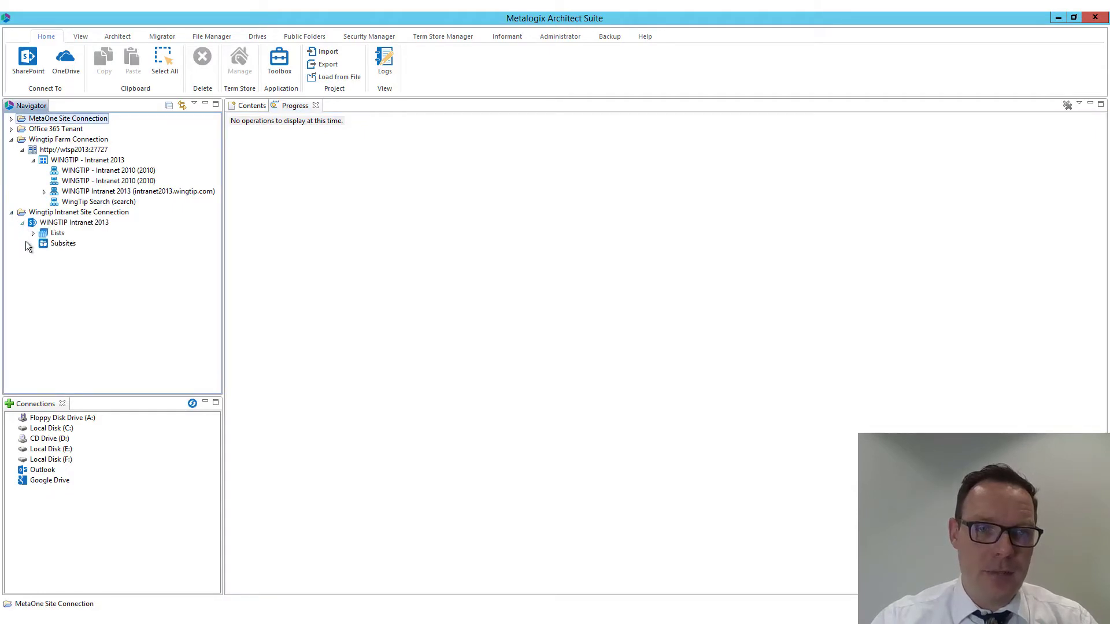
{"action": "left_click", "coordinate": [33, 234]}
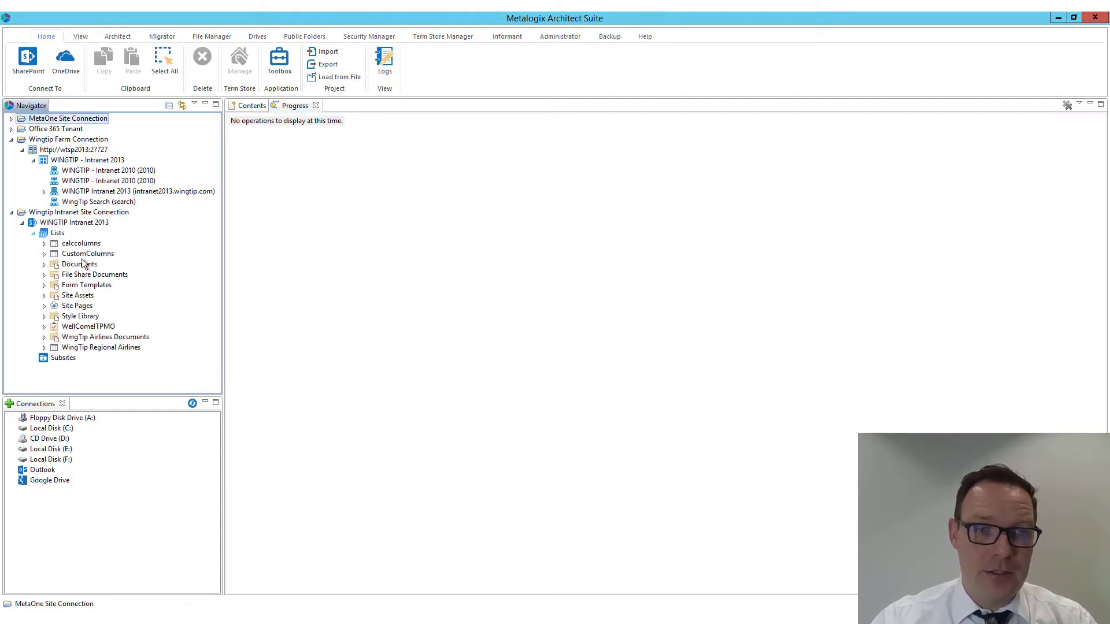
{"action": "left_click", "coordinate": [69, 265]}
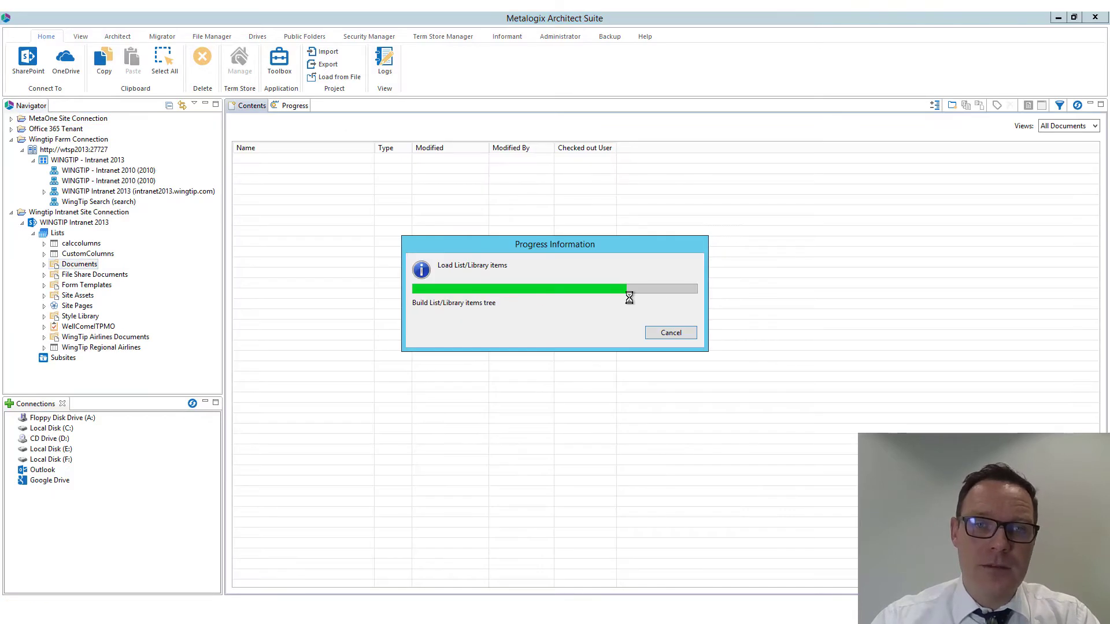
{"action": "left_click_drag", "start_coordinate": [452, 148], "coordinate": [487, 150]}
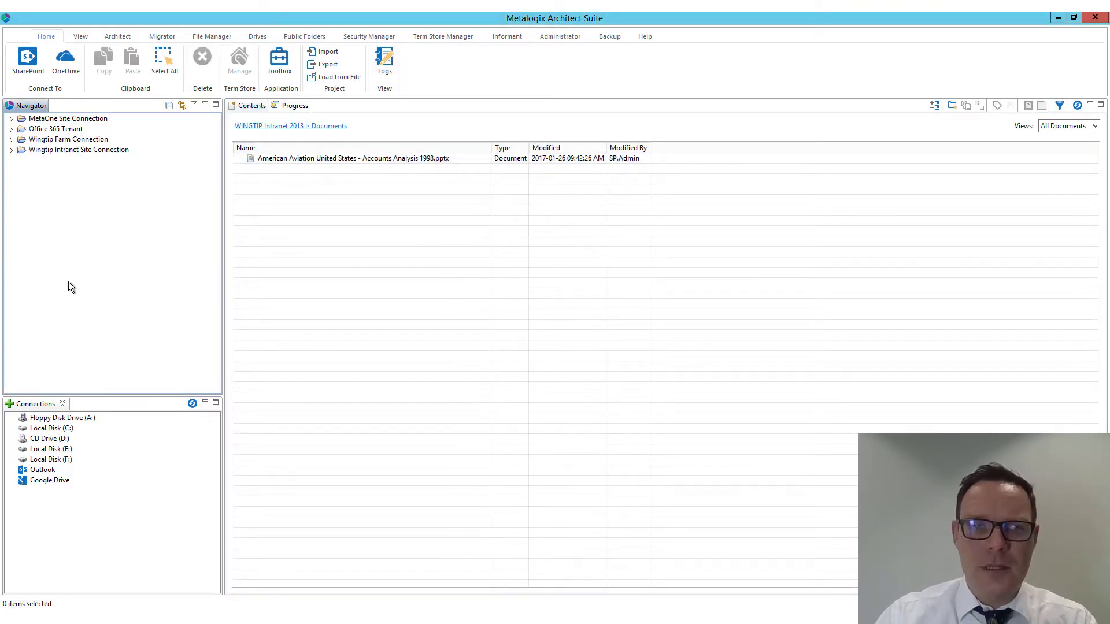